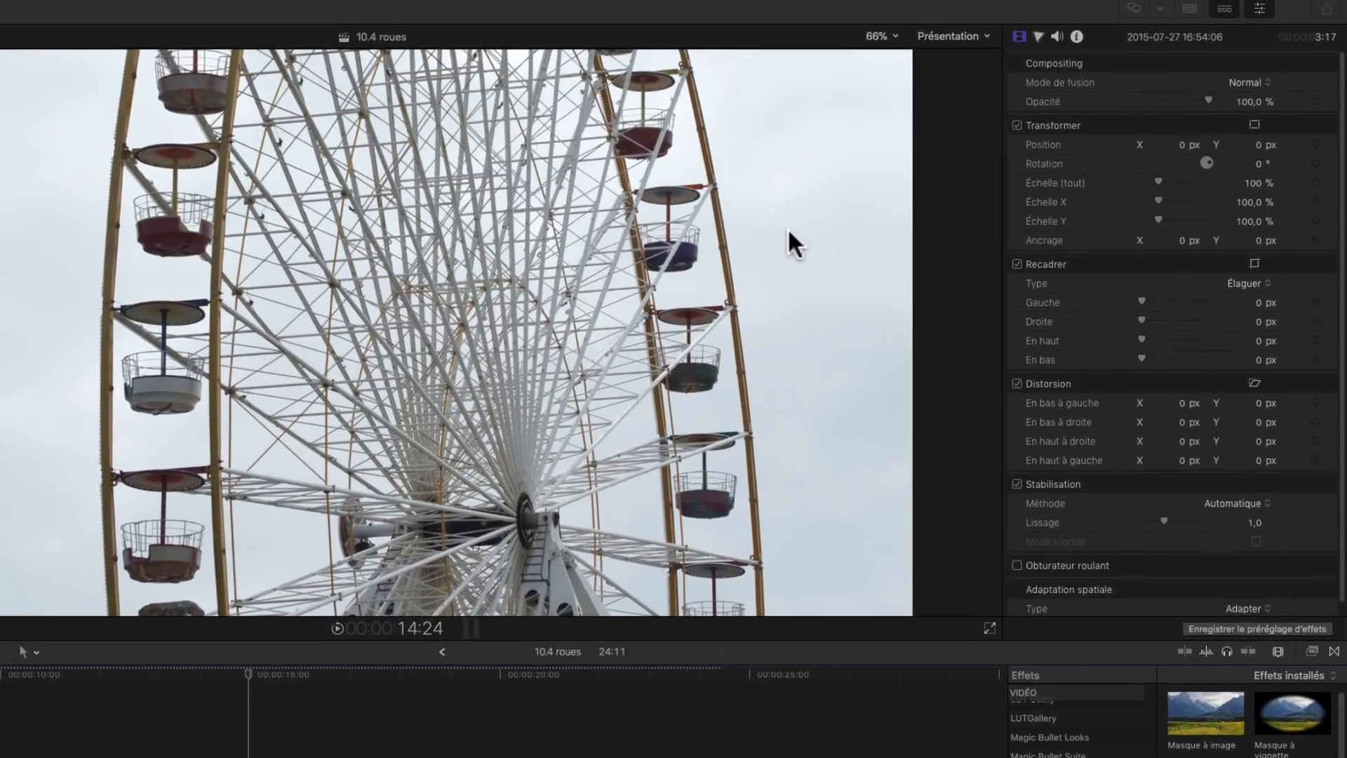
Add a Courbes de couleur correction to the Ferris wheel clip and shape its luminance curve into a gentle S with raised highlights and lowered shadows.
{"action": "left_click", "coordinate": [1039, 37]}
{"action": "left_click", "coordinate": [1050, 64]}
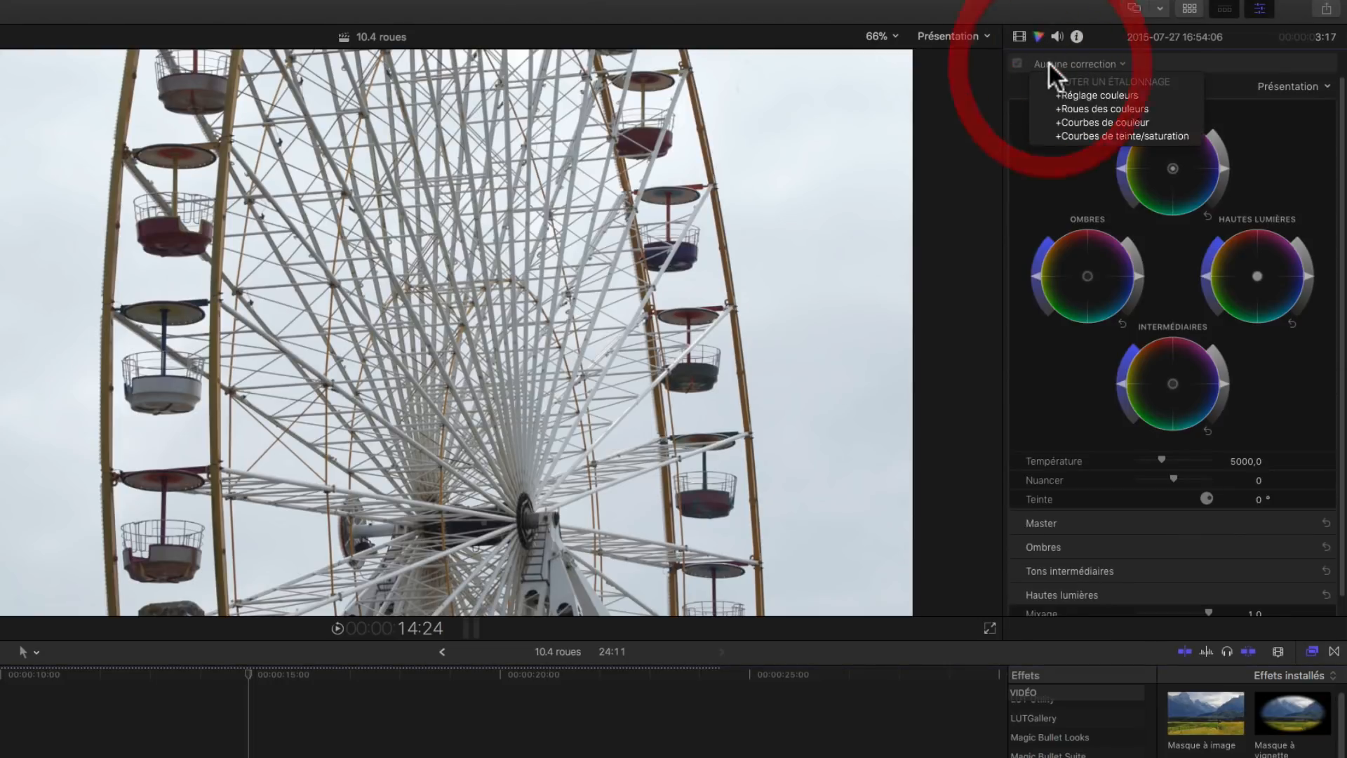
{"action": "left_click", "coordinate": [1072, 113]}
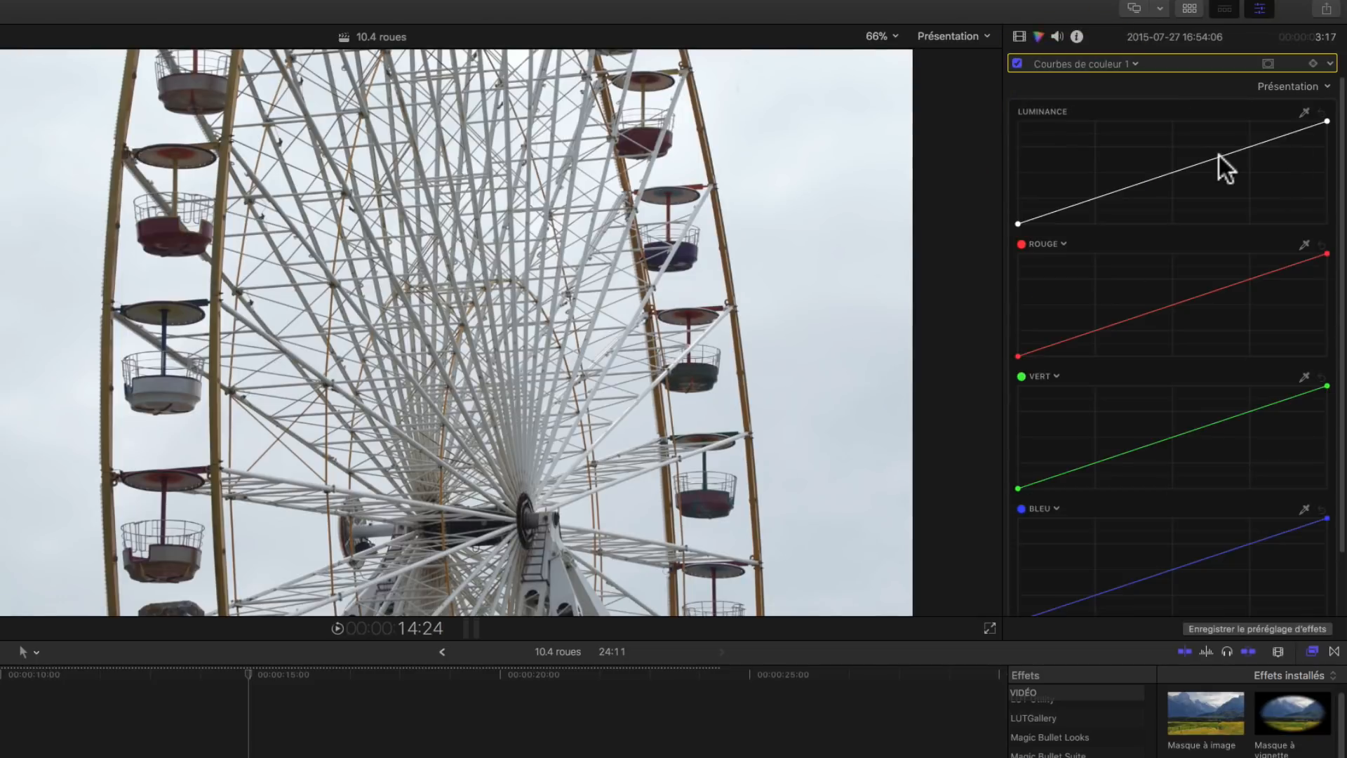
{"action": "left_click_drag", "start_coordinate": [1229, 155], "coordinate": [1227, 146]}
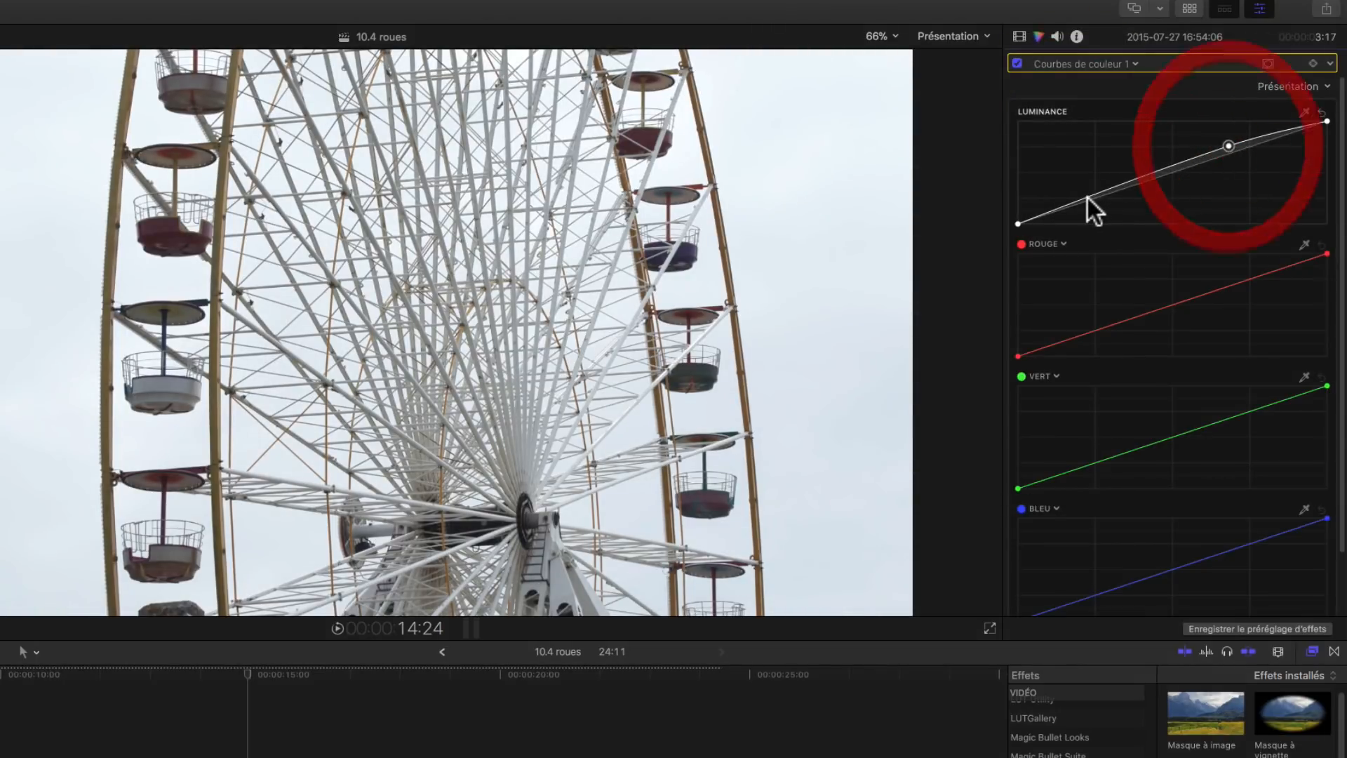
{"action": "left_click_drag", "start_coordinate": [1090, 199], "coordinate": [1102, 210]}
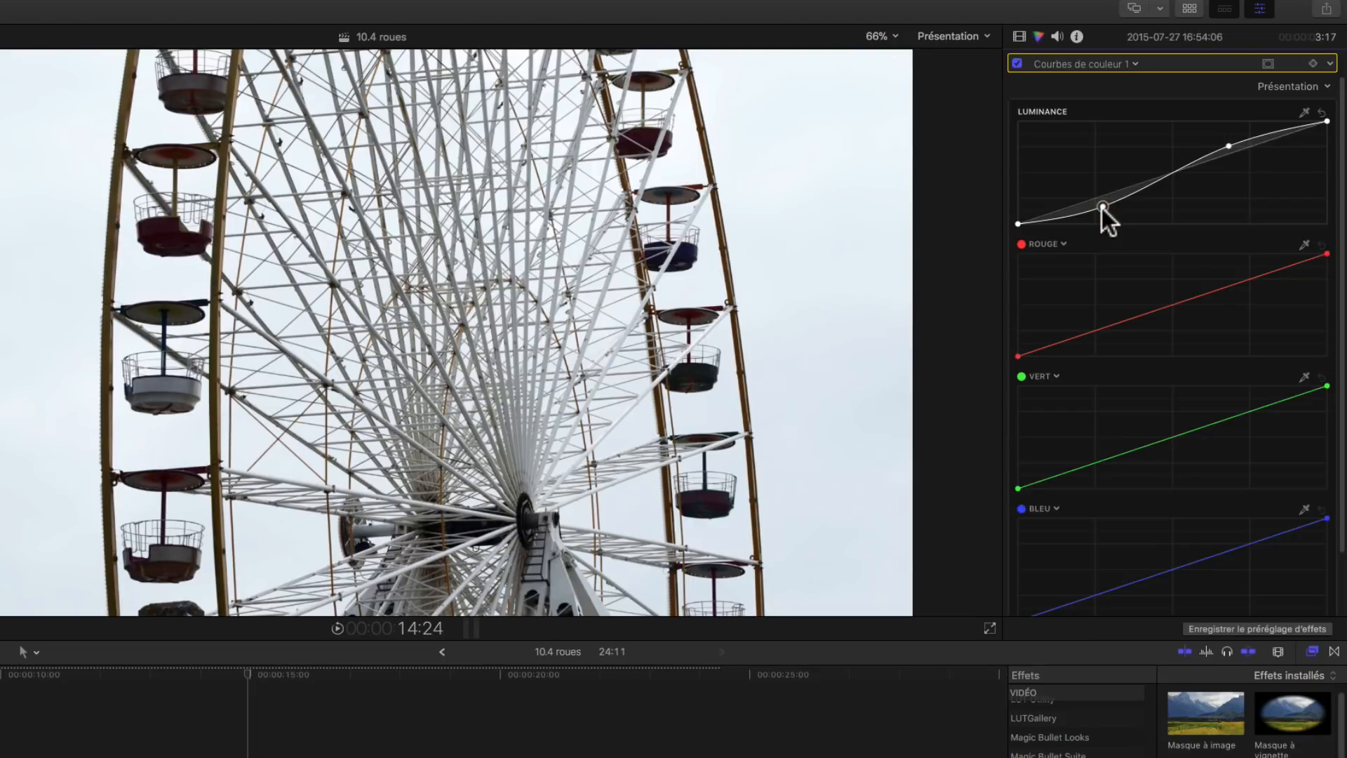
{"action": "left_click", "coordinate": [1102, 208]}
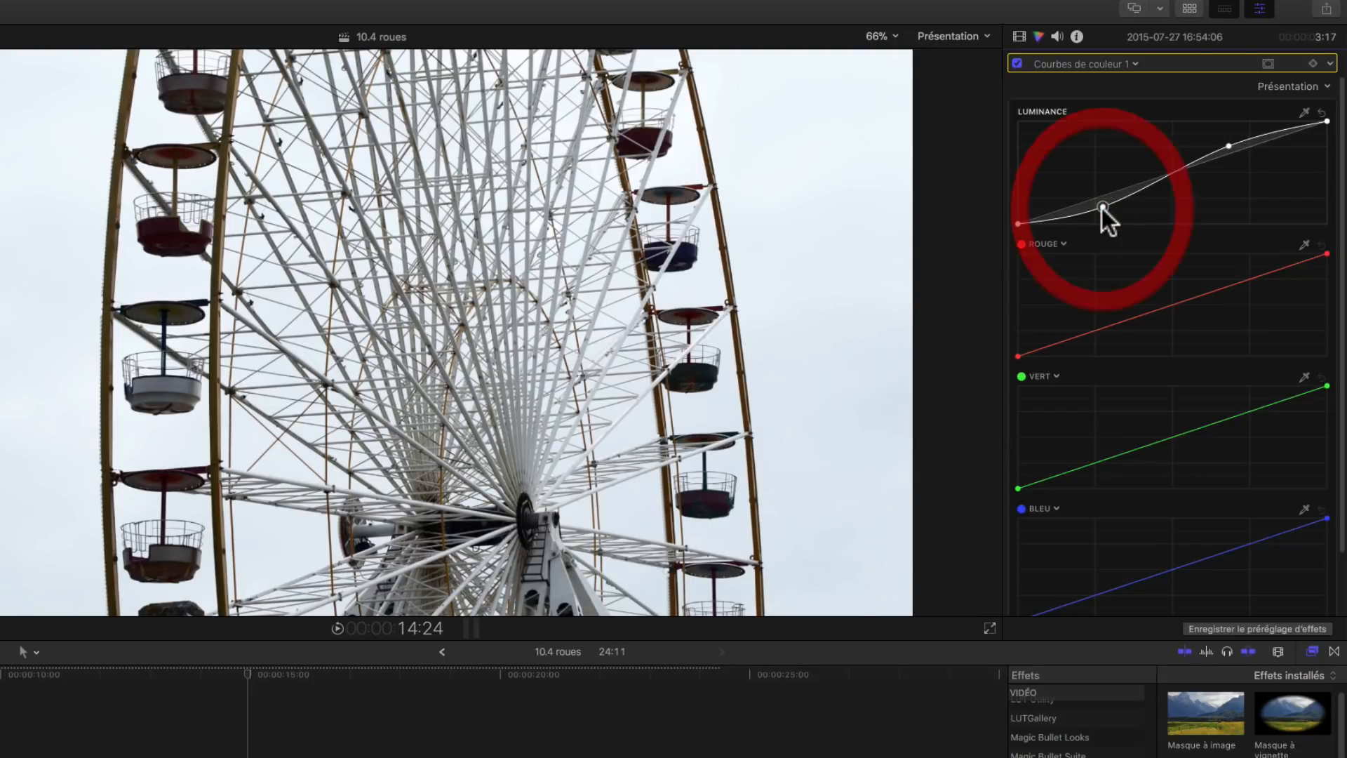
Add a colour mask to the curves correction, sample several areas of the sky into it, and check the mask in black and white.
{"action": "left_click", "coordinate": [1268, 63]}
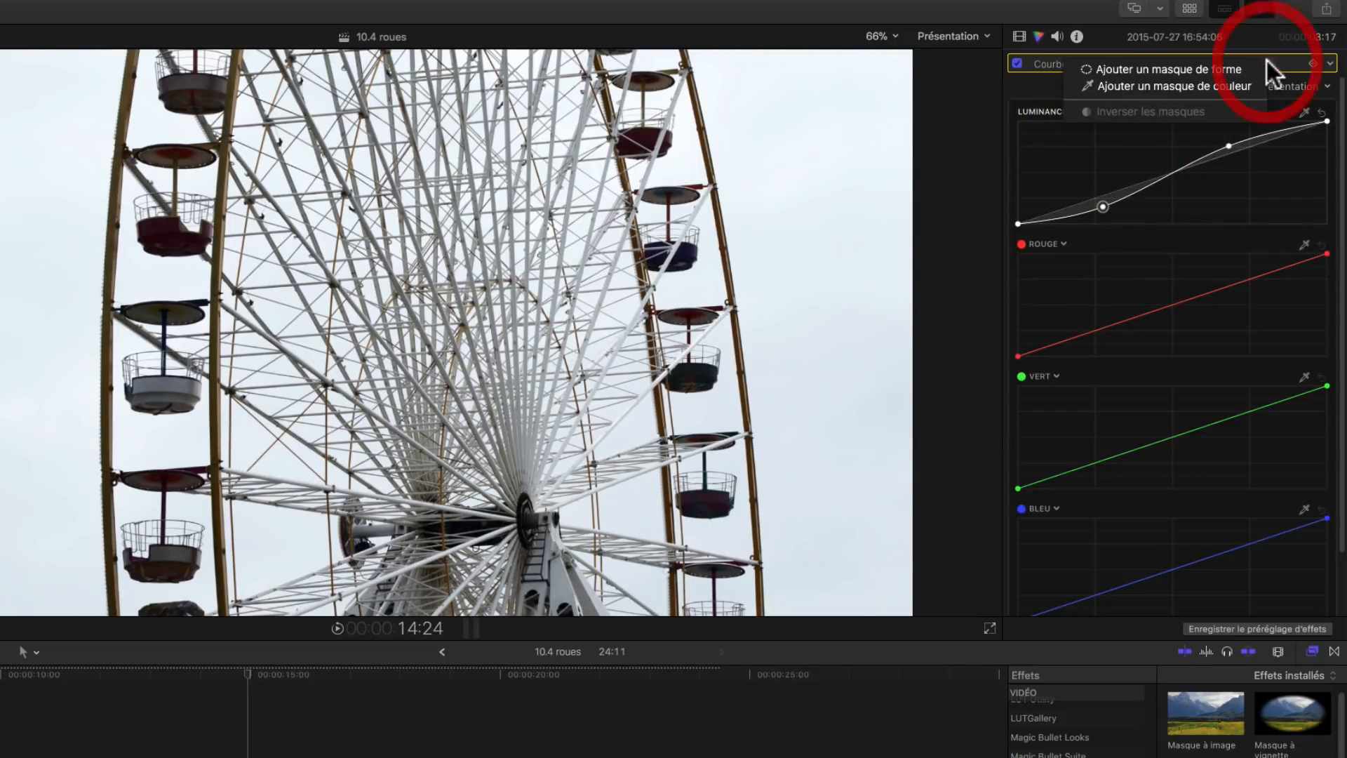
{"action": "left_click", "coordinate": [1149, 85]}
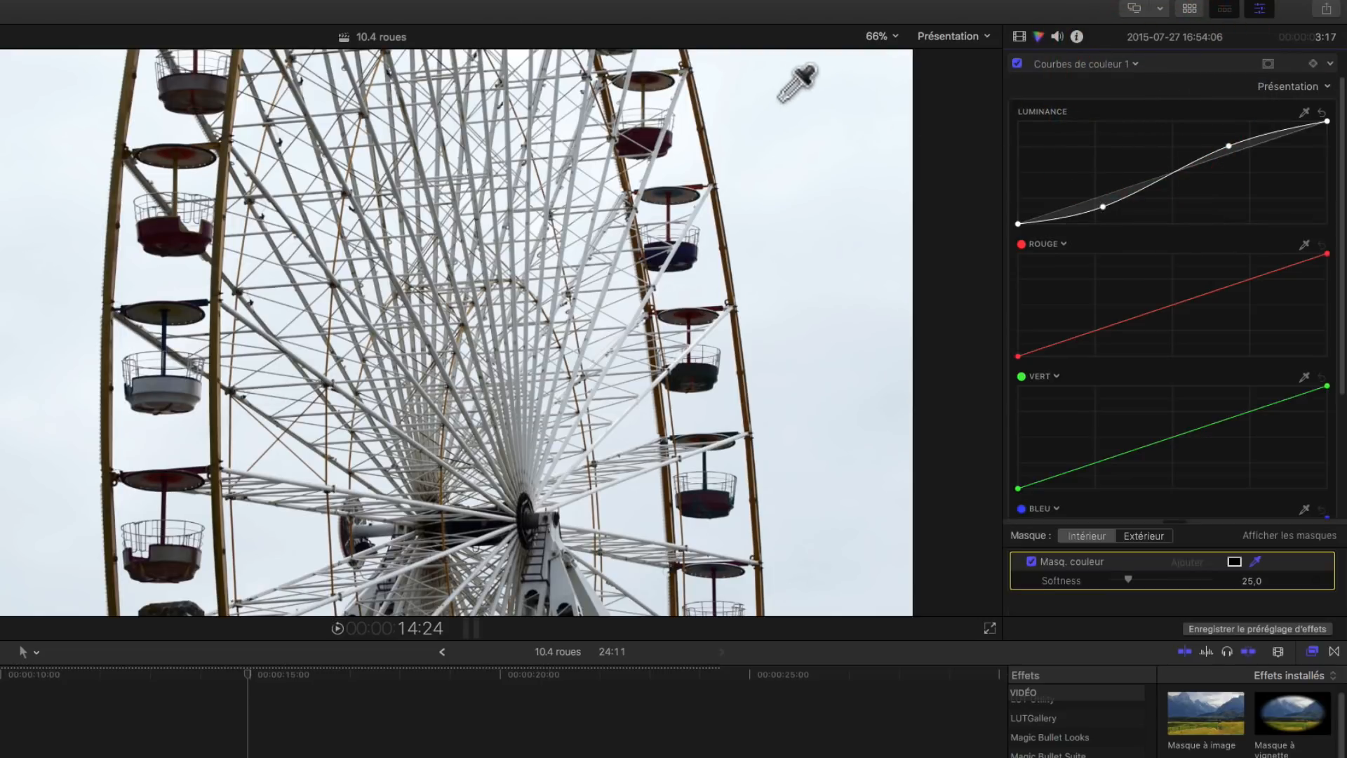
{"action": "left_click_drag", "start_coordinate": [781, 98], "coordinate": [812, 162]}
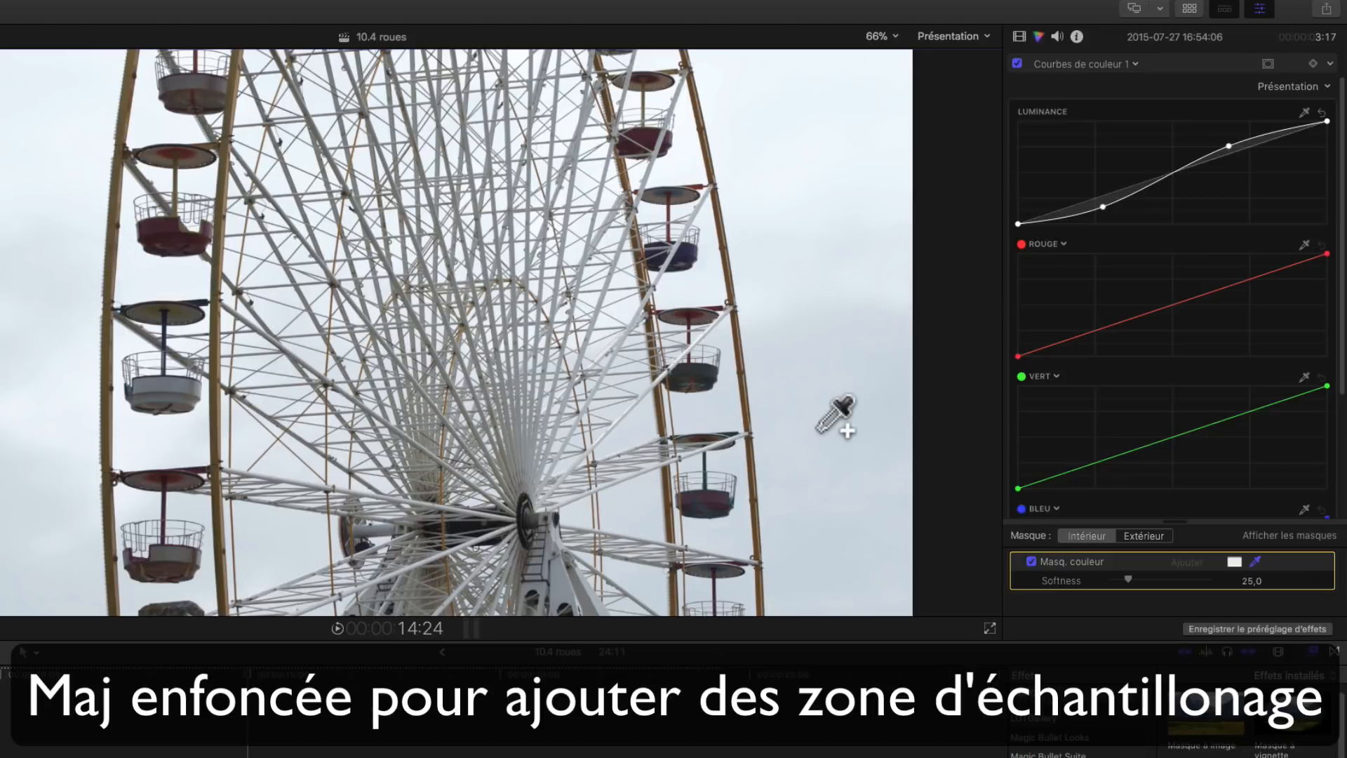
{"action": "left_click", "coordinate": [830, 502], "text": "shift"}
{"action": "left_click_drag", "start_coordinate": [830, 503], "coordinate": [842, 517]}
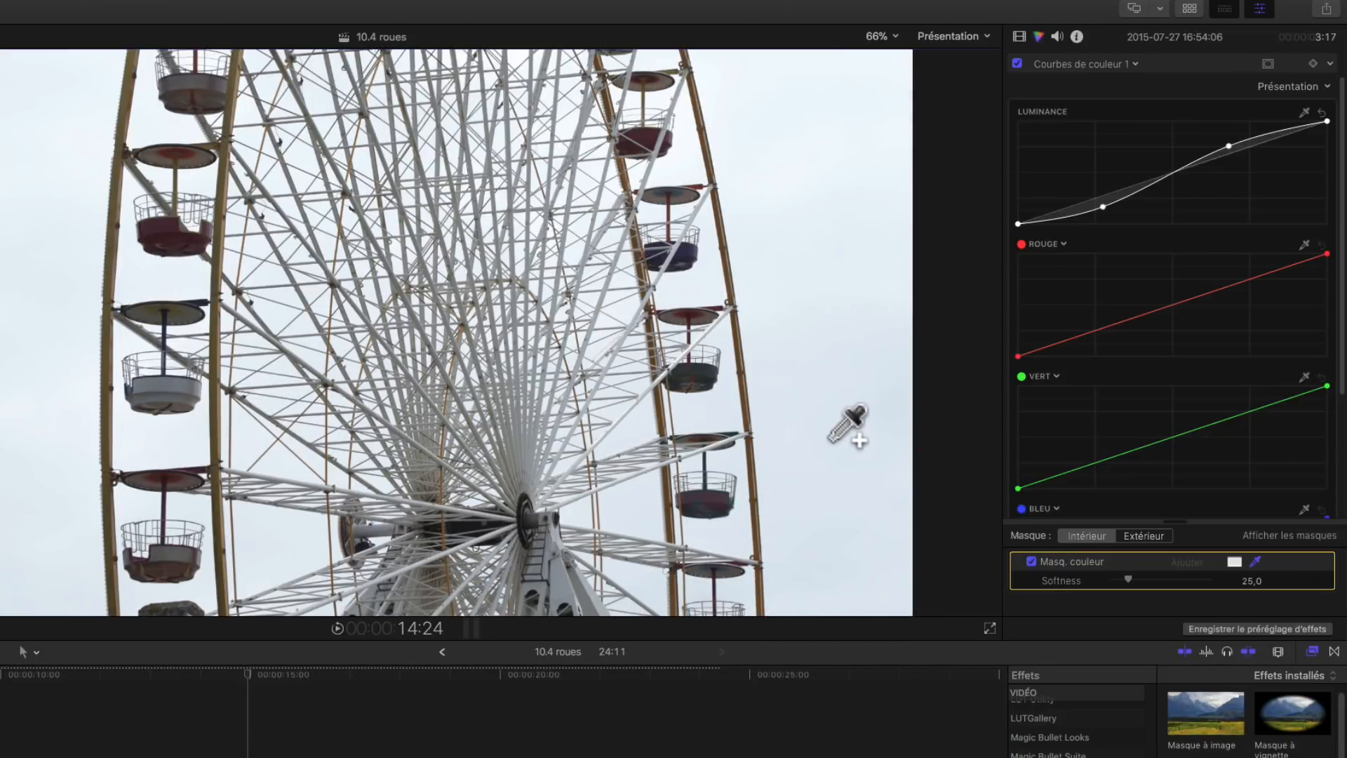
{"action": "left_click", "coordinate": [824, 181], "text": "shift"}
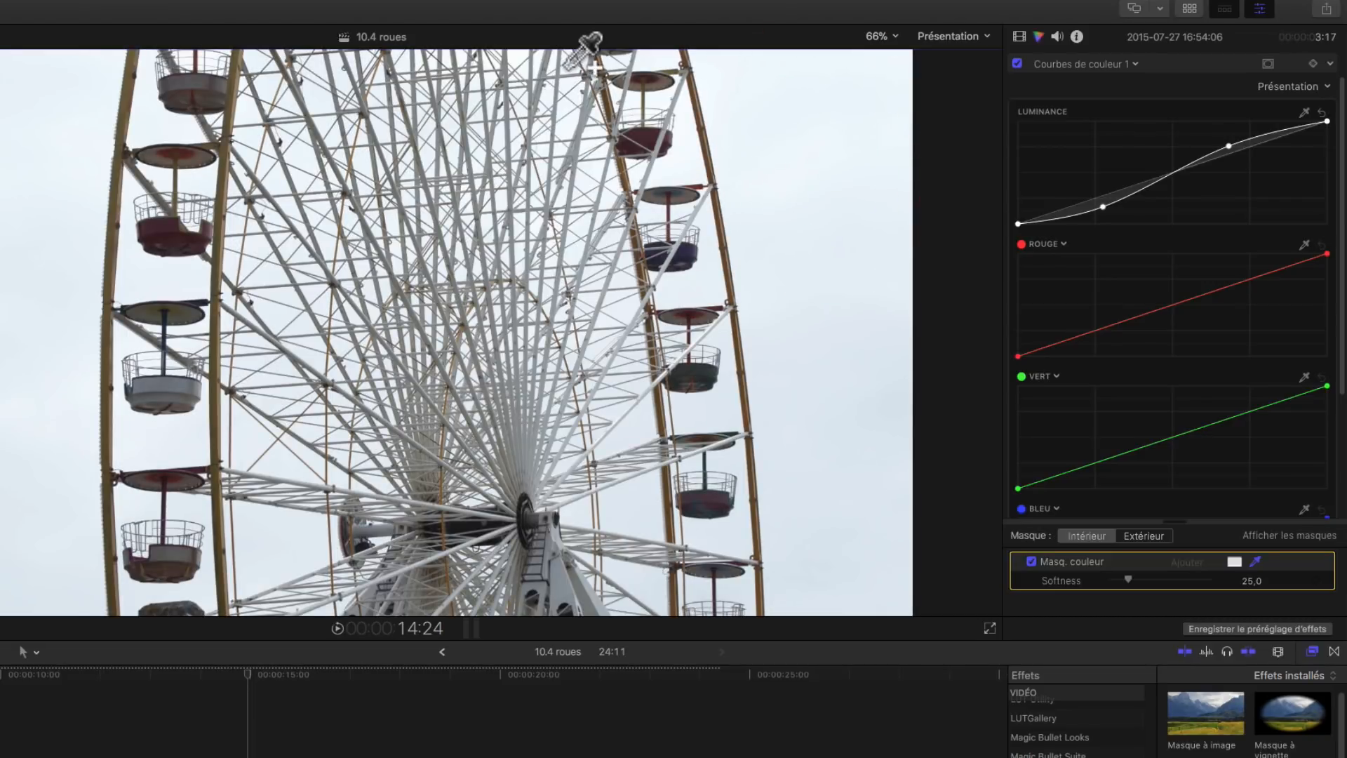
{"action": "left_click_drag", "start_coordinate": [514, 60], "coordinate": [517, 62]}
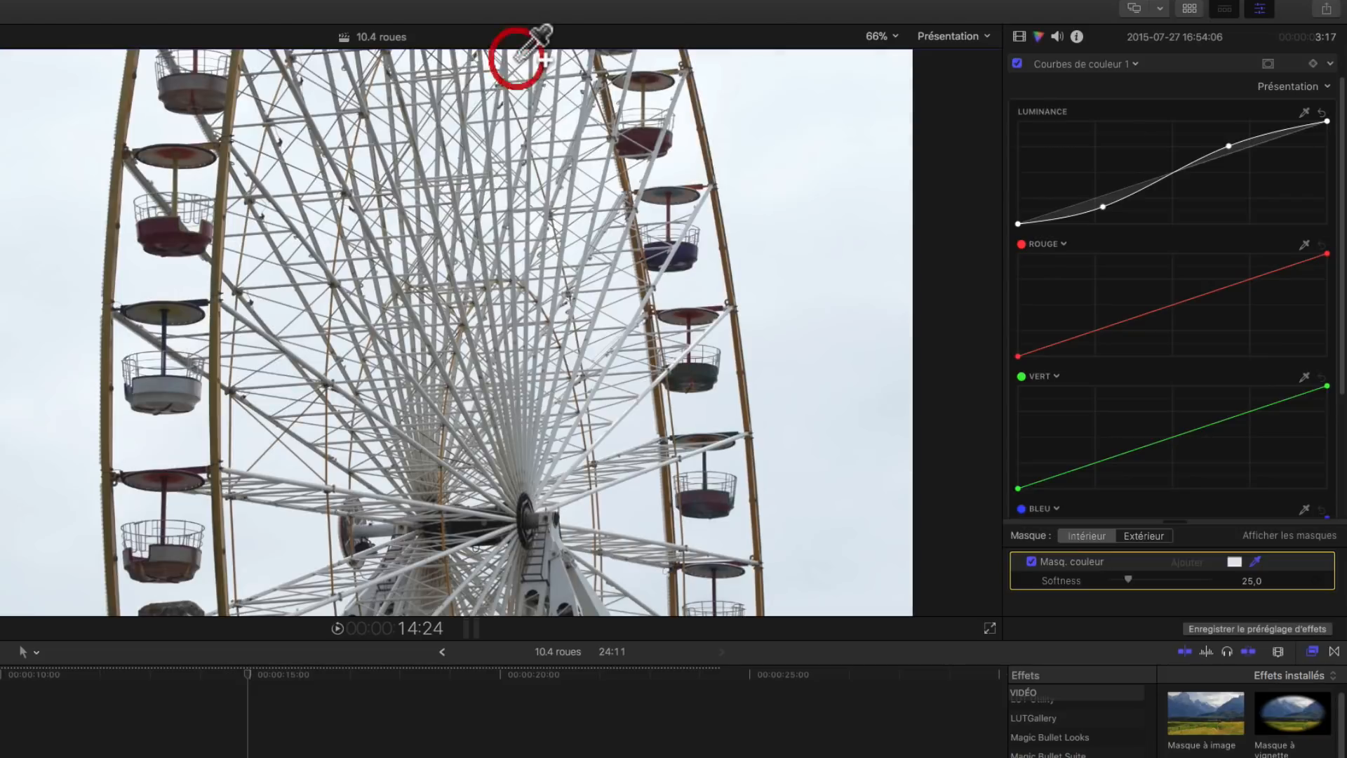
{"action": "left_click", "coordinate": [1274, 531]}
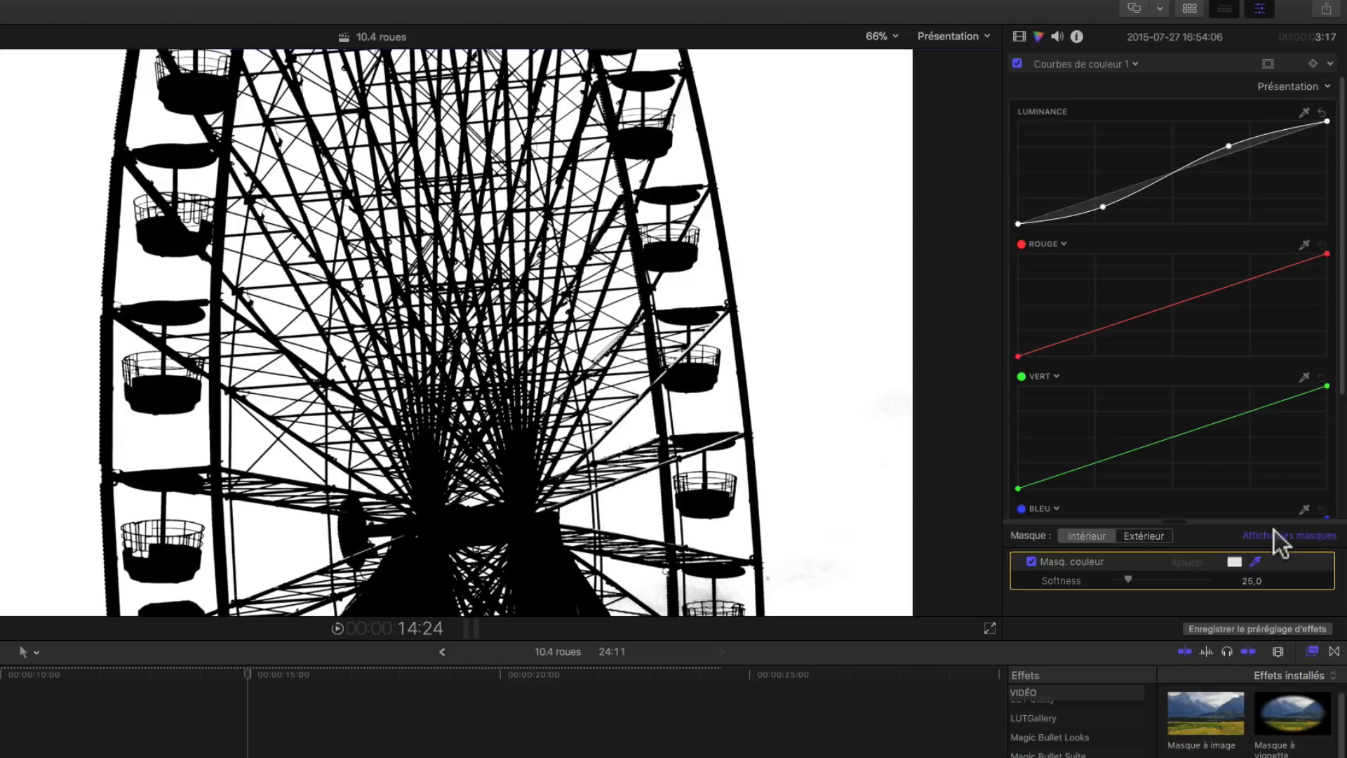
{"action": "left_click", "coordinate": [1274, 532]}
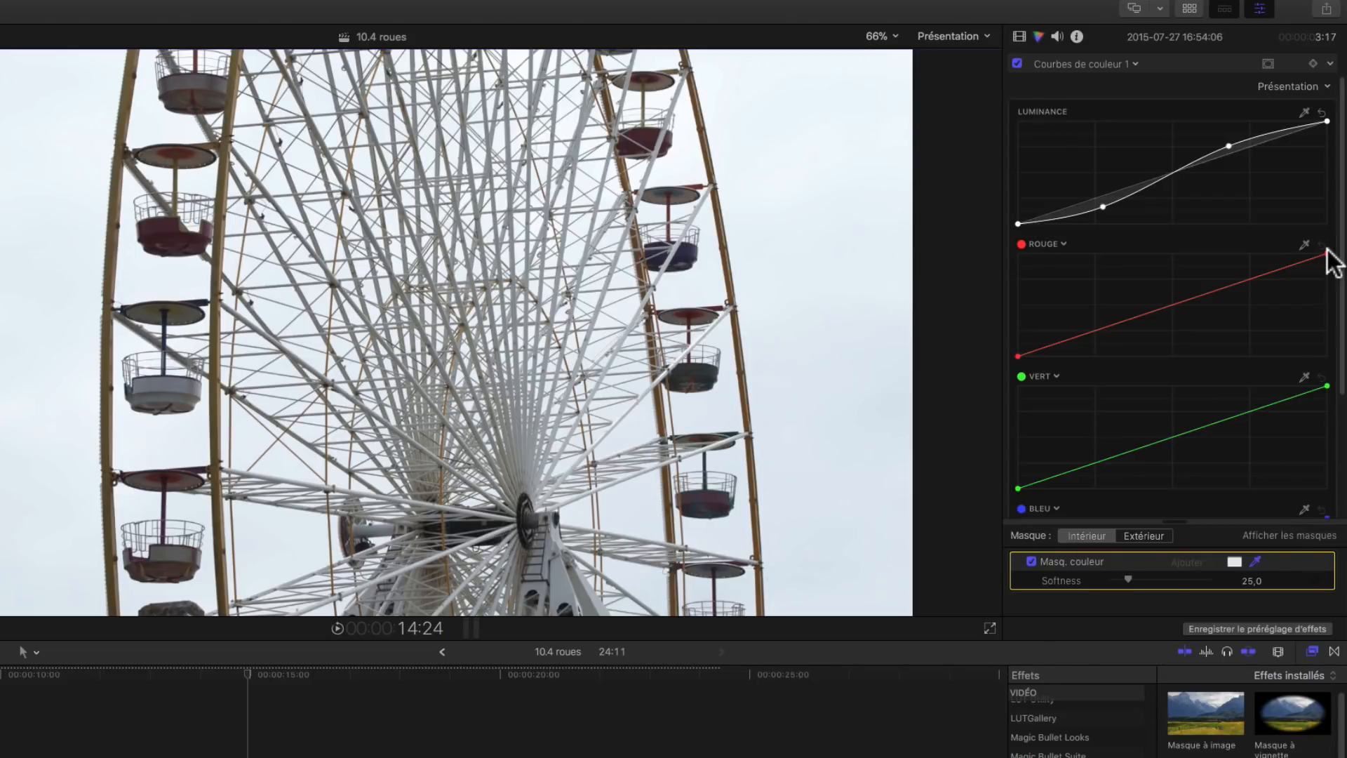
Reshape the red curve by raising its midtones and pulling its highlights down to about half height.
{"action": "mouse_move", "coordinate": [1327, 252]}
{"action": "left_mouse_down"}
{"action": "mouse_move", "coordinate": [1332, 339]}
{"action": "mouse_move", "coordinate": [1323, 252]}
{"action": "mouse_move", "coordinate": [1197, 251]}
{"action": "mouse_move", "coordinate": [1302, 261]}
{"action": "left_mouse_up"}
{"action": "left_click_drag", "start_coordinate": [1214, 295], "coordinate": [1161, 287]}
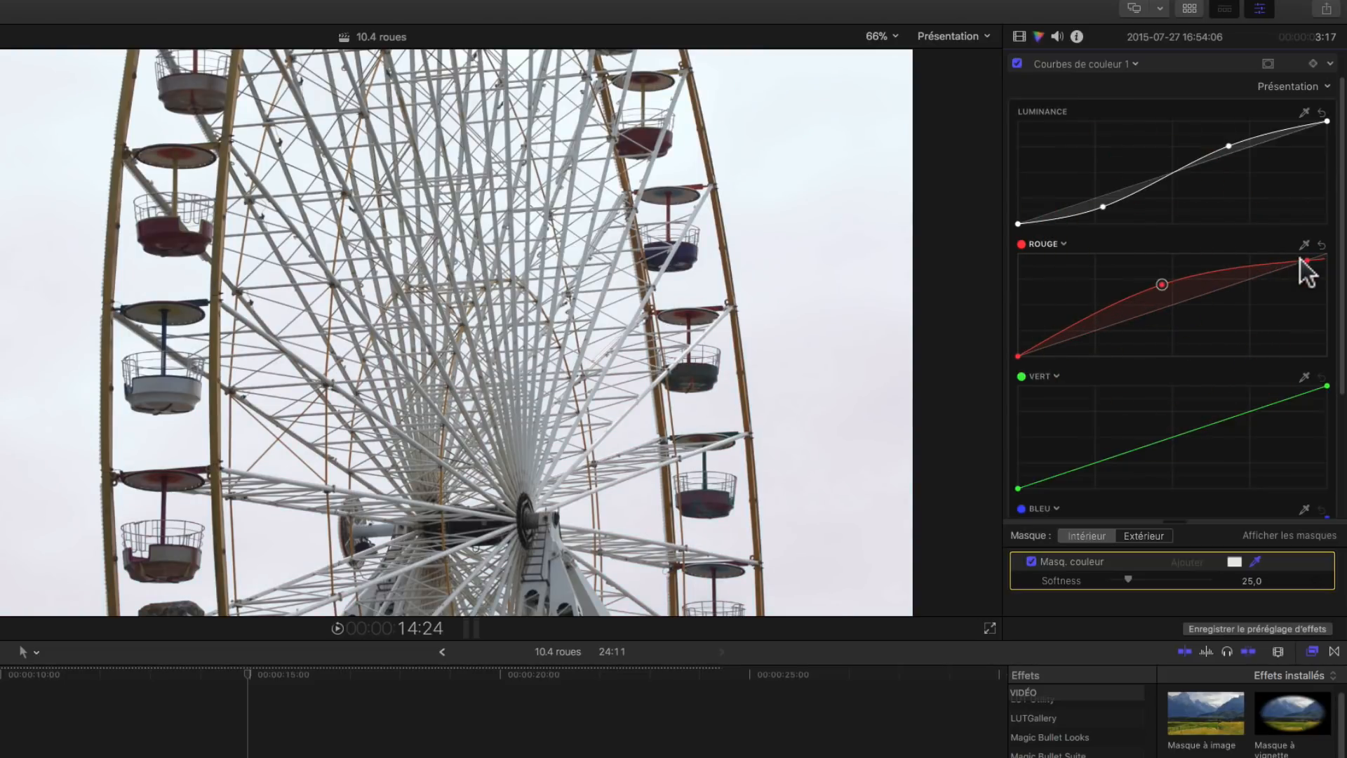
{"action": "left_click_drag", "start_coordinate": [1306, 260], "coordinate": [1309, 306]}
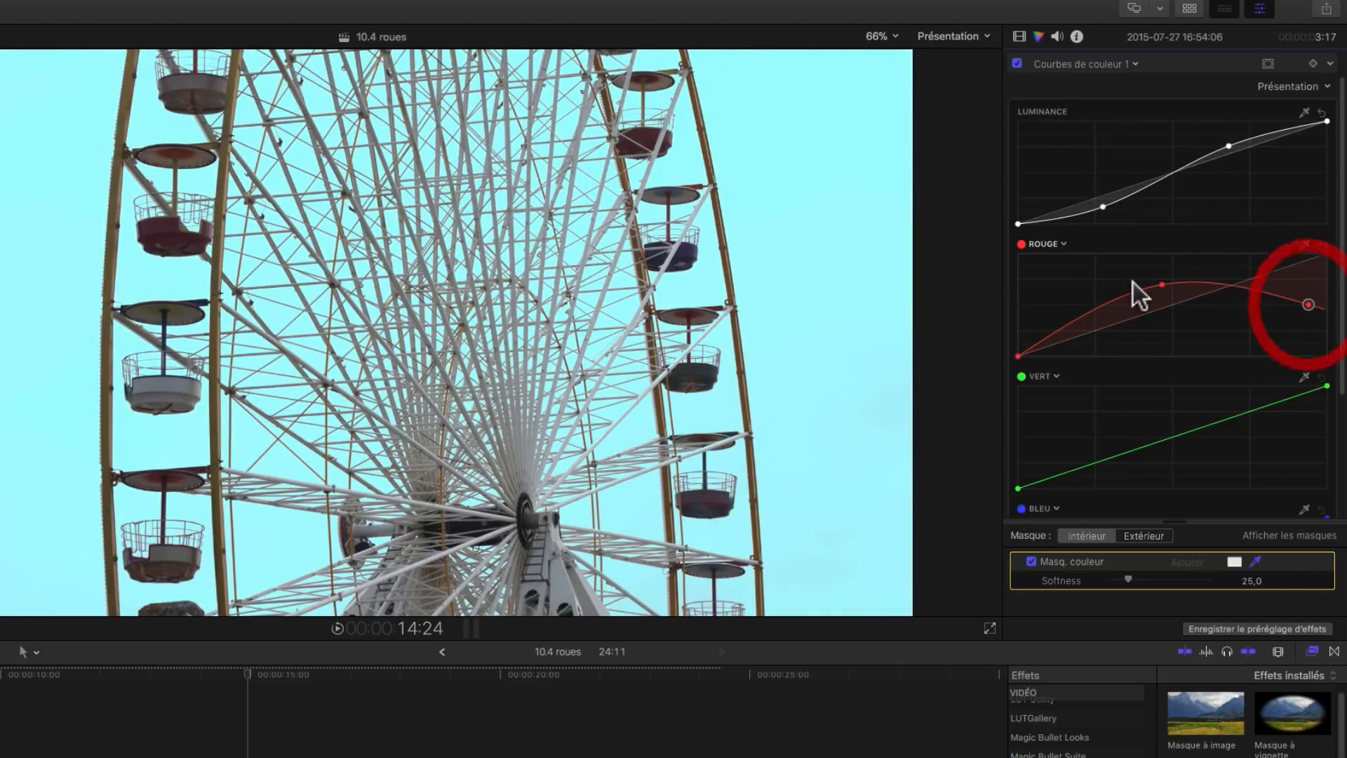
{"action": "left_click_drag", "start_coordinate": [1163, 286], "coordinate": [1117, 275]}
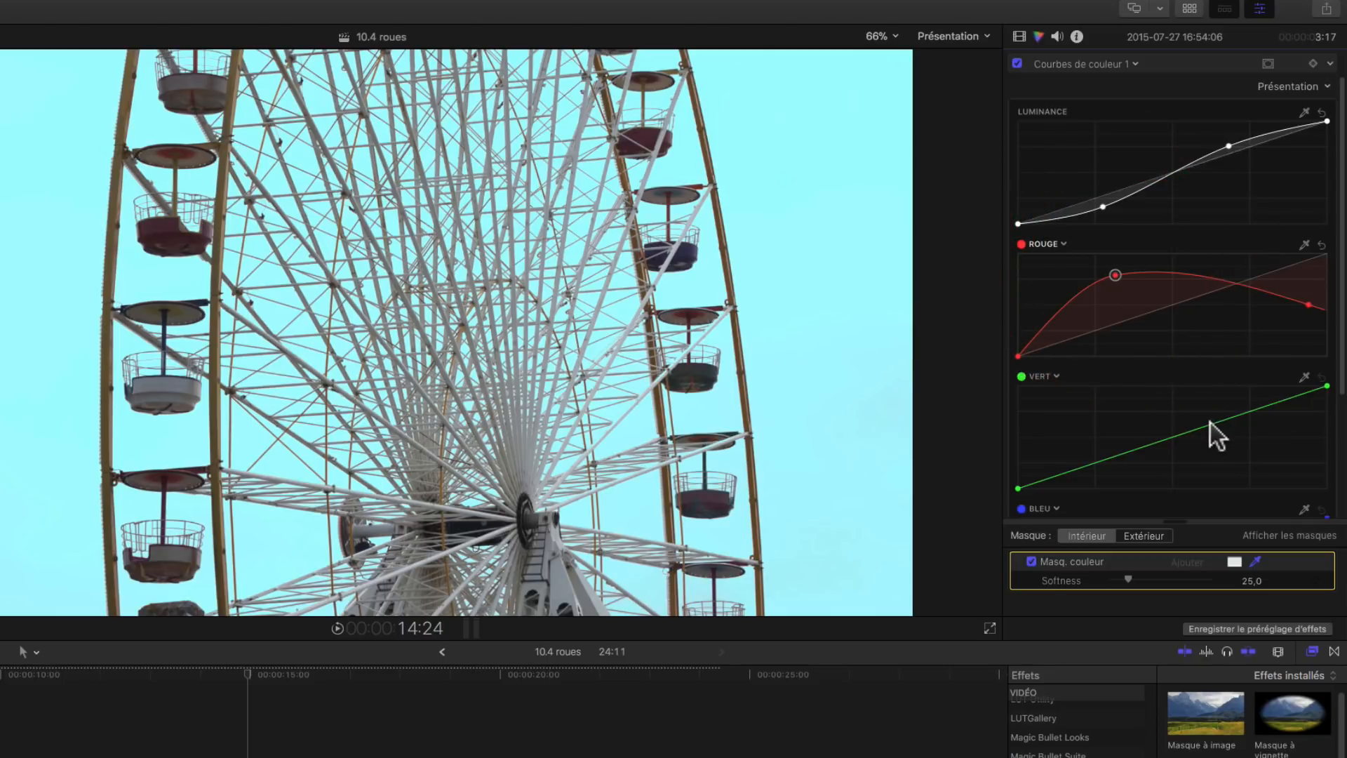
Lower the midtones of the green curve and raise the darker midtones of the blue curve.
{"action": "left_click_drag", "start_coordinate": [1210, 422], "coordinate": [1207, 450]}
{"action": "scroll", "coordinate": [1252, 456], "scroll_direction": "down", "scroll_amount": 5}
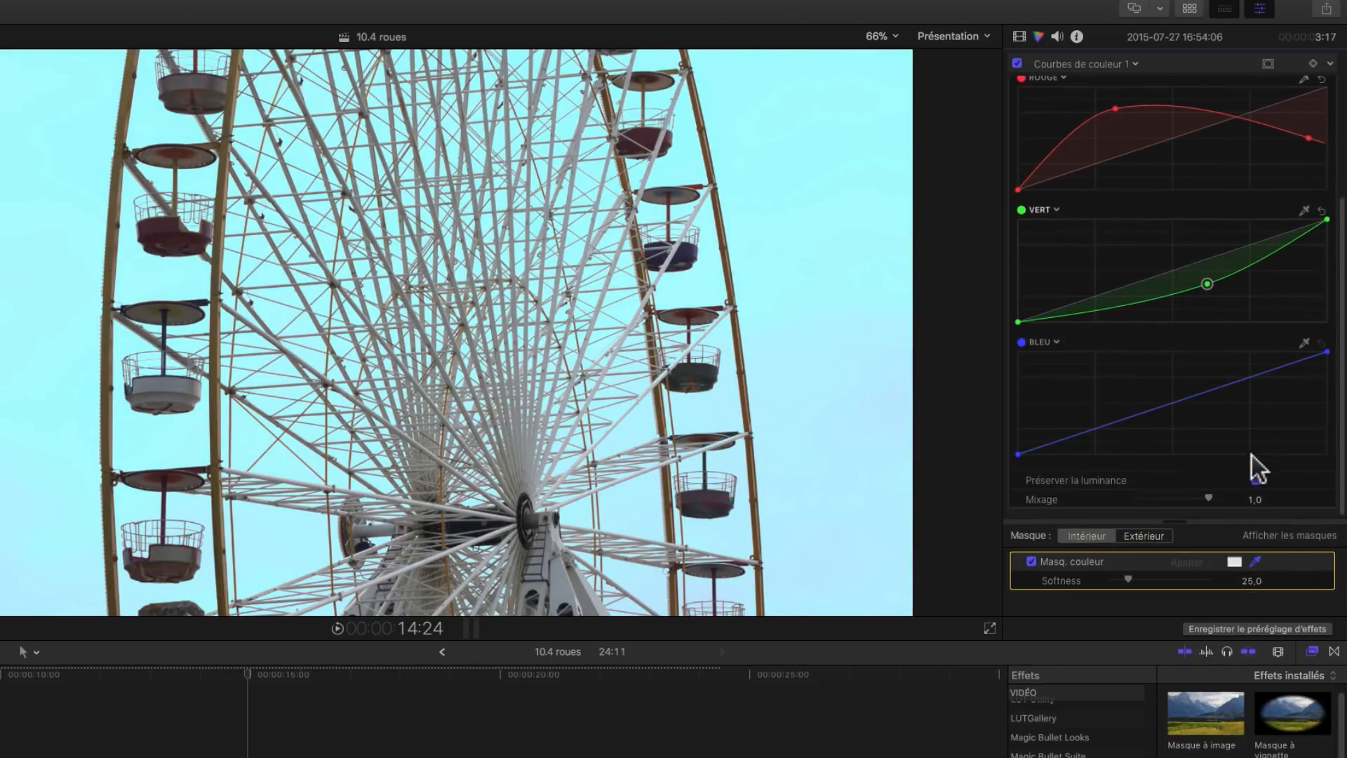
{"action": "left_click_drag", "start_coordinate": [1181, 398], "coordinate": [1118, 377]}
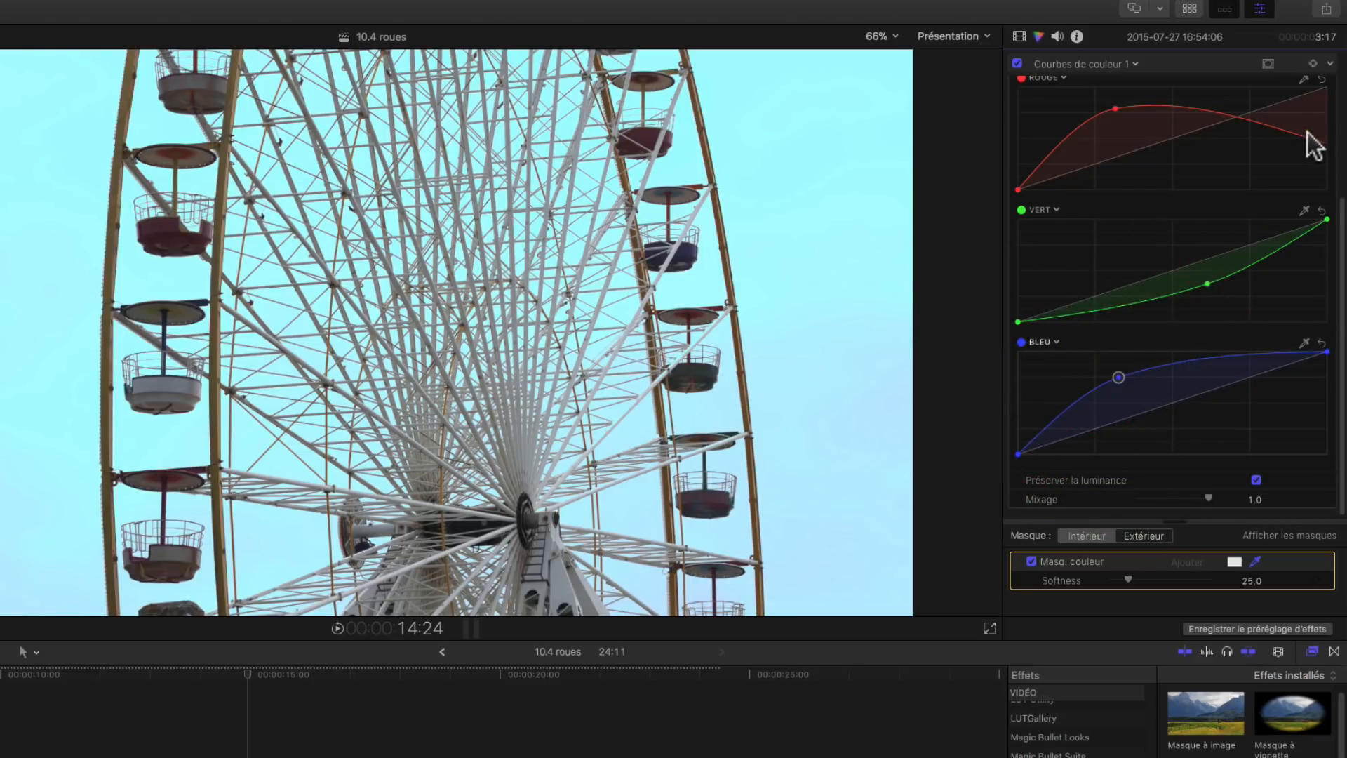
Bring the red curve's midtone point back near the diagonal and lower its highlight end to just above half height.
{"action": "left_click_drag", "start_coordinate": [1324, 138], "coordinate": [1326, 95]}
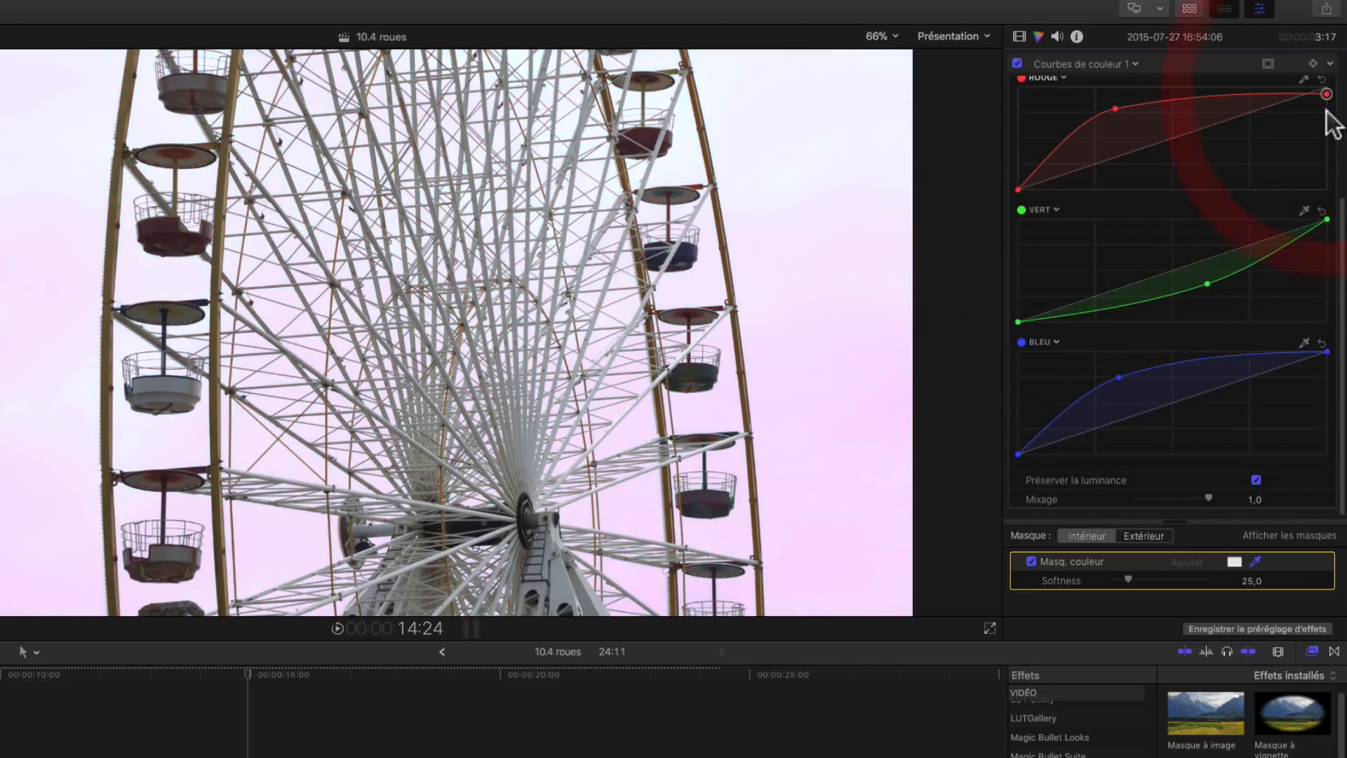
{"action": "left_click_drag", "start_coordinate": [1115, 109], "coordinate": [1138, 149]}
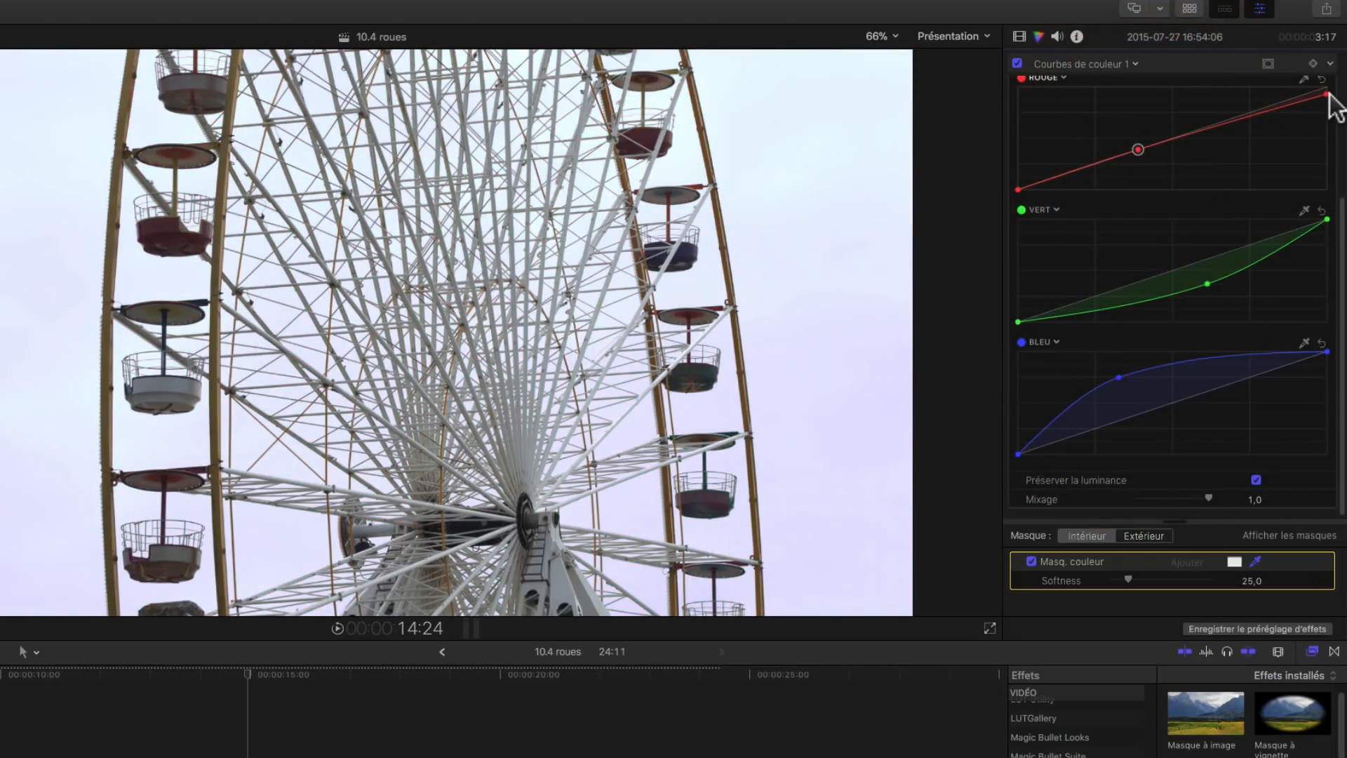
{"action": "left_click_drag", "start_coordinate": [1328, 95], "coordinate": [1329, 134]}
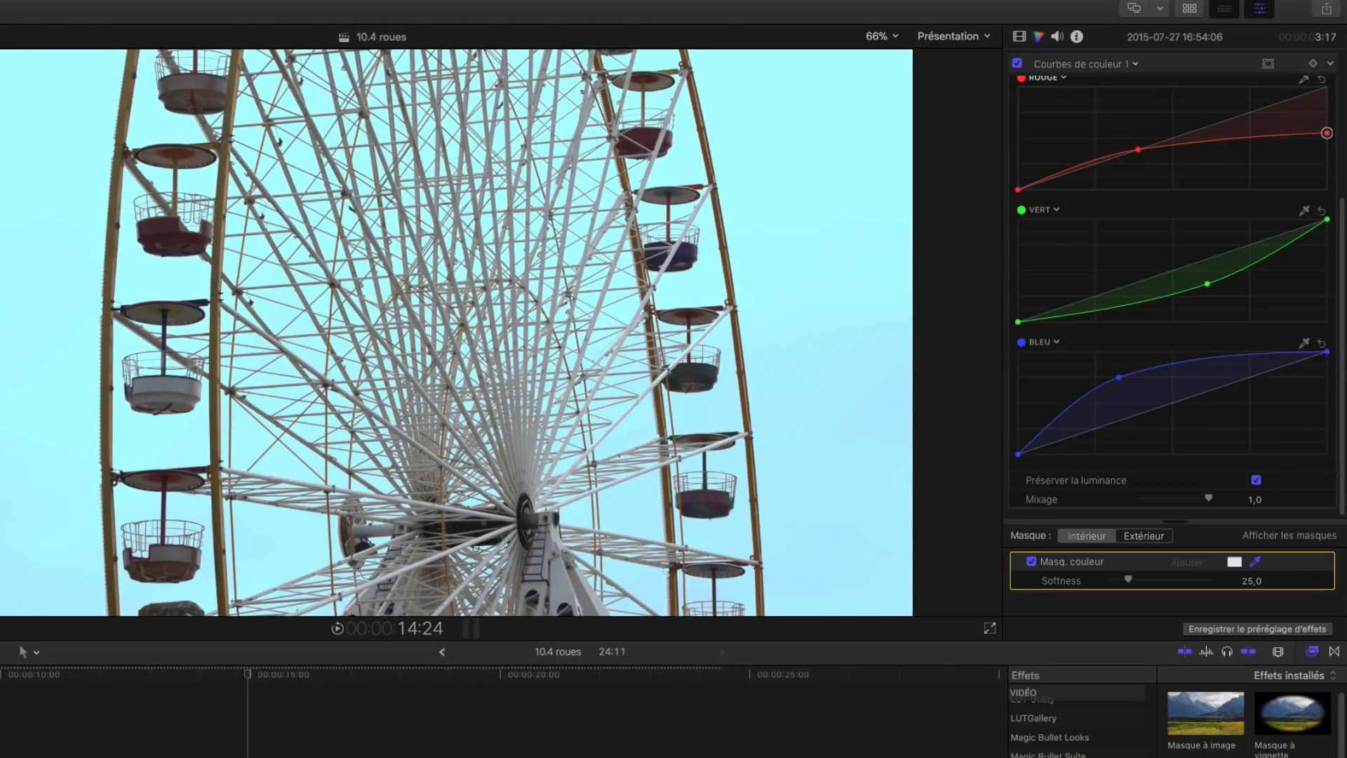
Move the blue curve's point near the diagonal, then raise the green curve's black point and pull its highlights down to about half height.
{"action": "left_click_drag", "start_coordinate": [1322, 353], "coordinate": [1173, 391]}
{"action": "left_click_drag", "start_coordinate": [1207, 282], "coordinate": [1181, 212]}
{"action": "left_click_drag", "start_coordinate": [1018, 327], "coordinate": [1017, 280]}
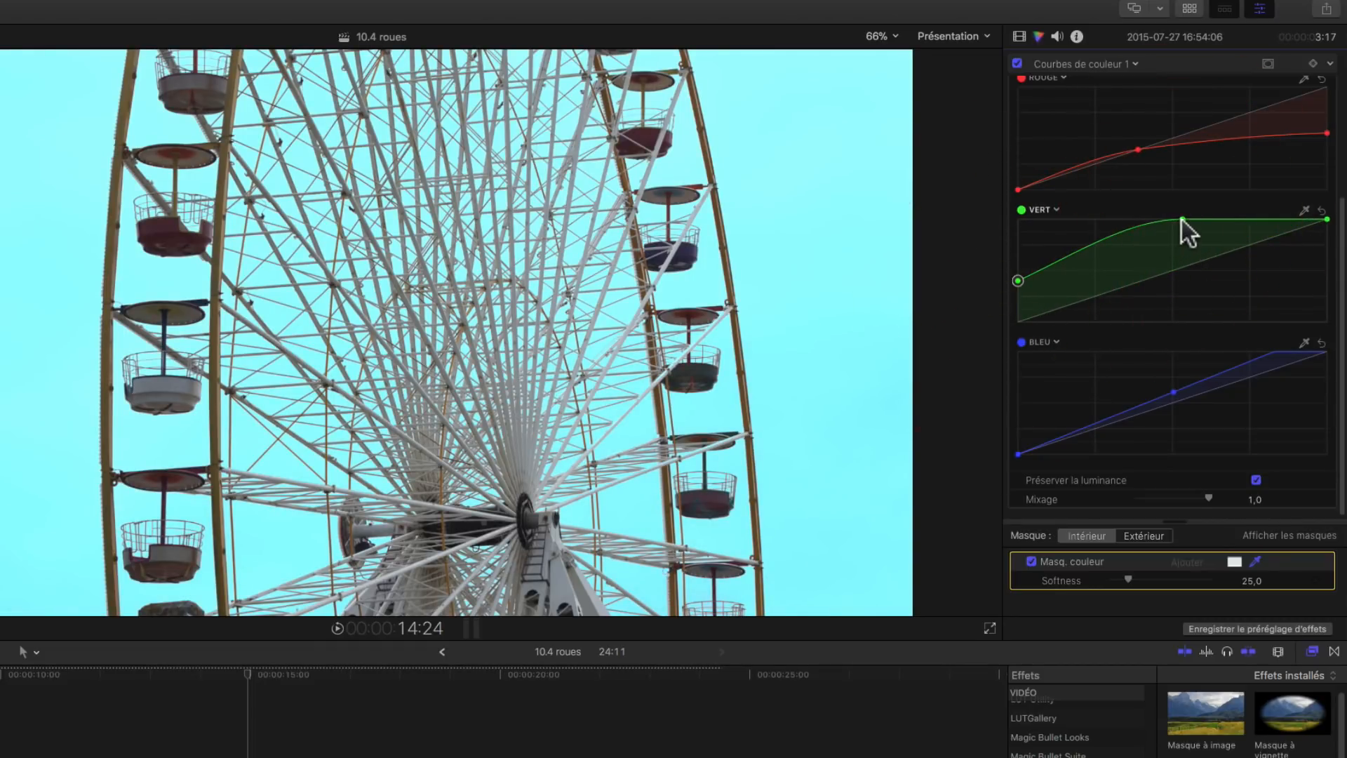
{"action": "left_click_drag", "start_coordinate": [1182, 220], "coordinate": [1308, 264]}
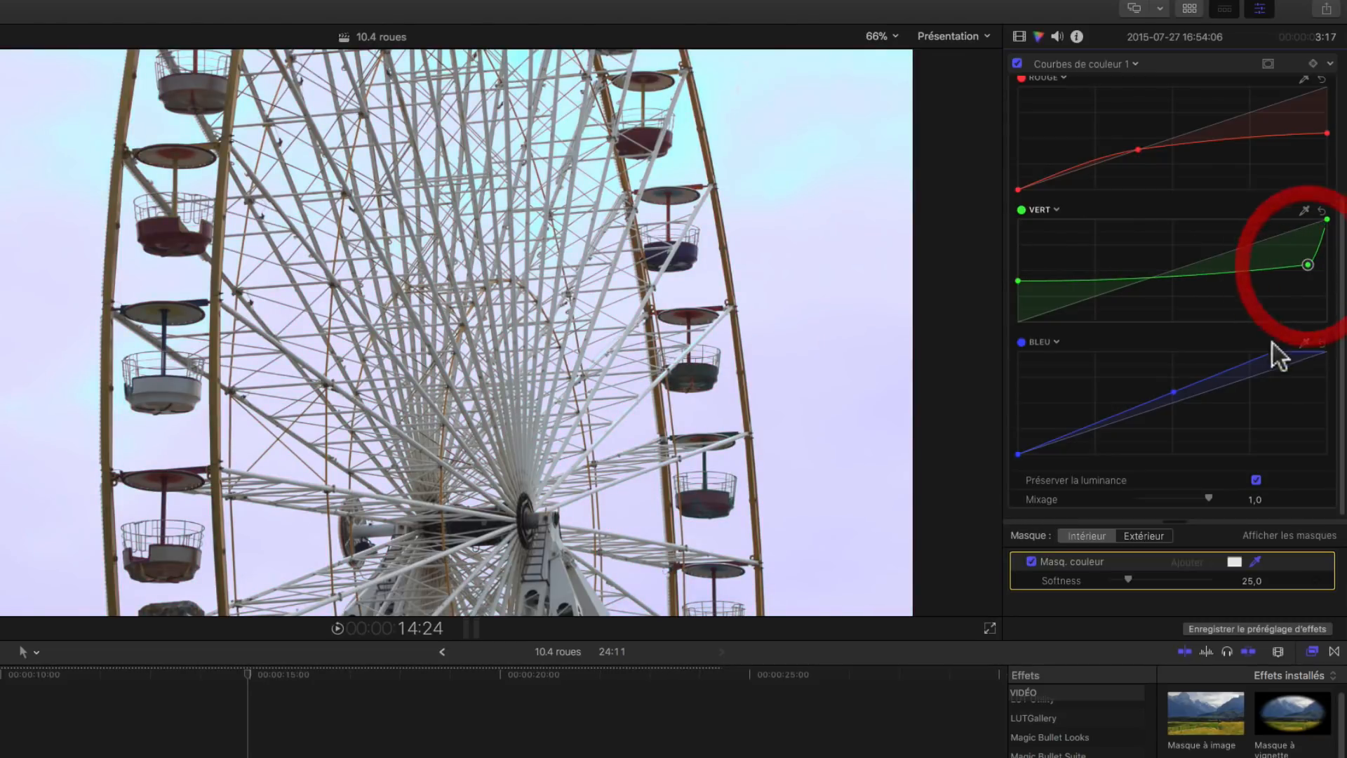
Pull the blue curve's midtones down to the baseline with its highlights at maximum, and move the red curve's highlight point toward the midtones.
{"action": "left_click", "coordinate": [1173, 392]}
{"action": "left_click_drag", "start_coordinate": [1179, 398], "coordinate": [1195, 420]}
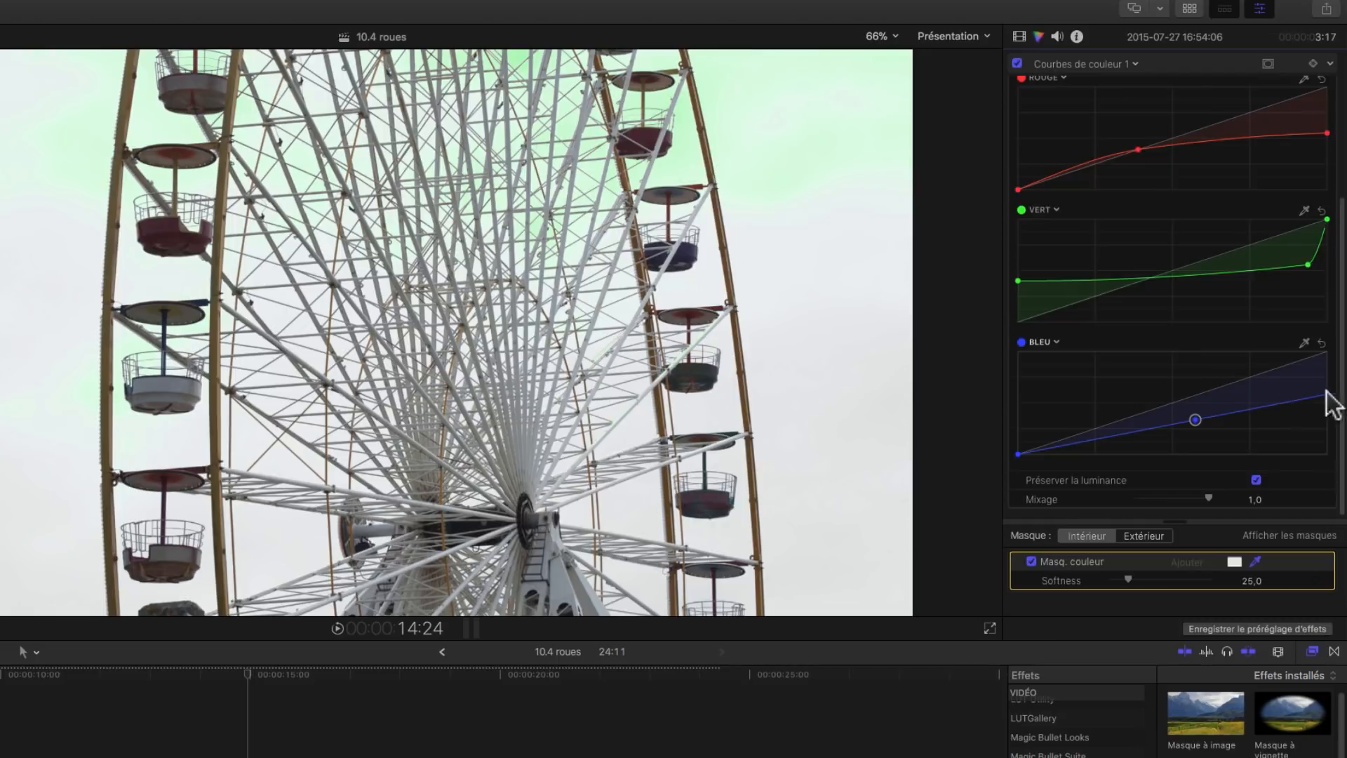
{"action": "left_click_drag", "start_coordinate": [1322, 395], "coordinate": [1314, 352]}
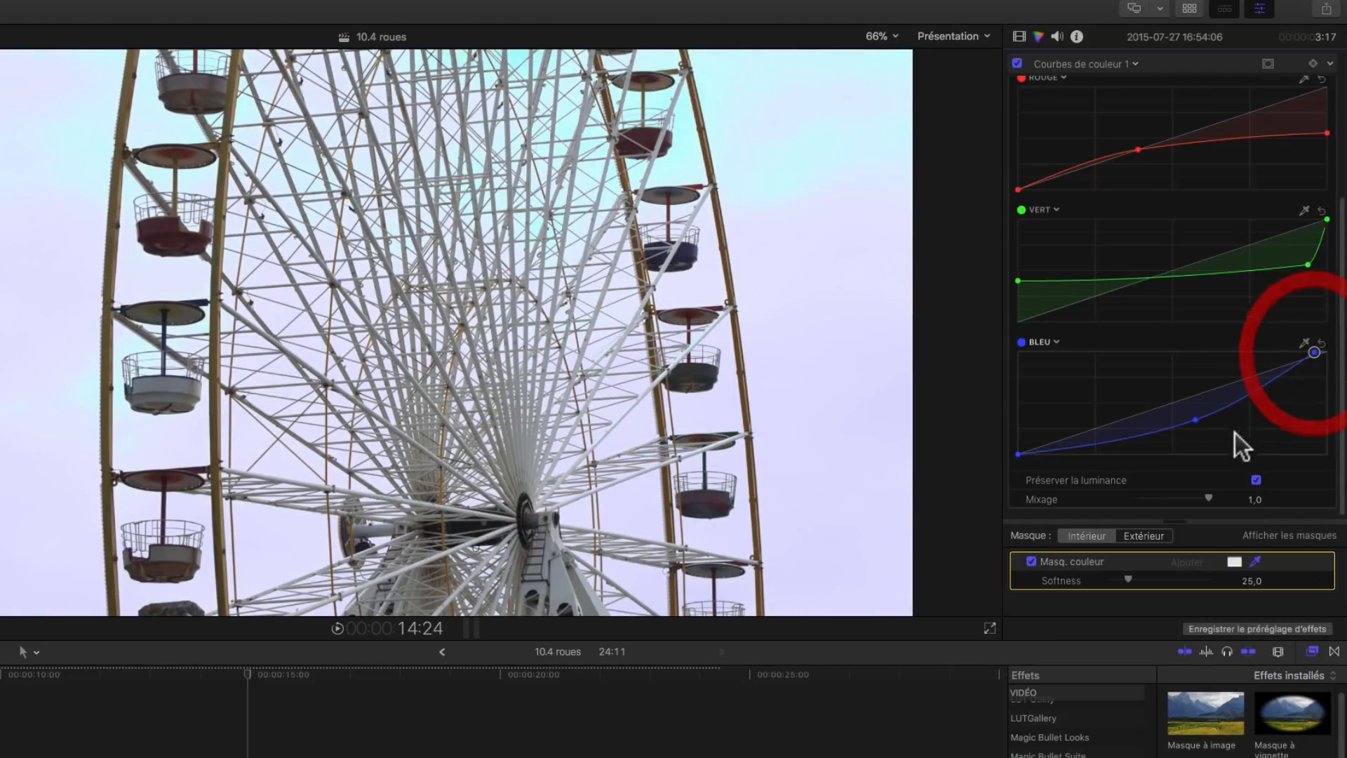
{"action": "left_click", "coordinate": [1195, 419]}
{"action": "left_click_drag", "start_coordinate": [1194, 418], "coordinate": [1187, 451]}
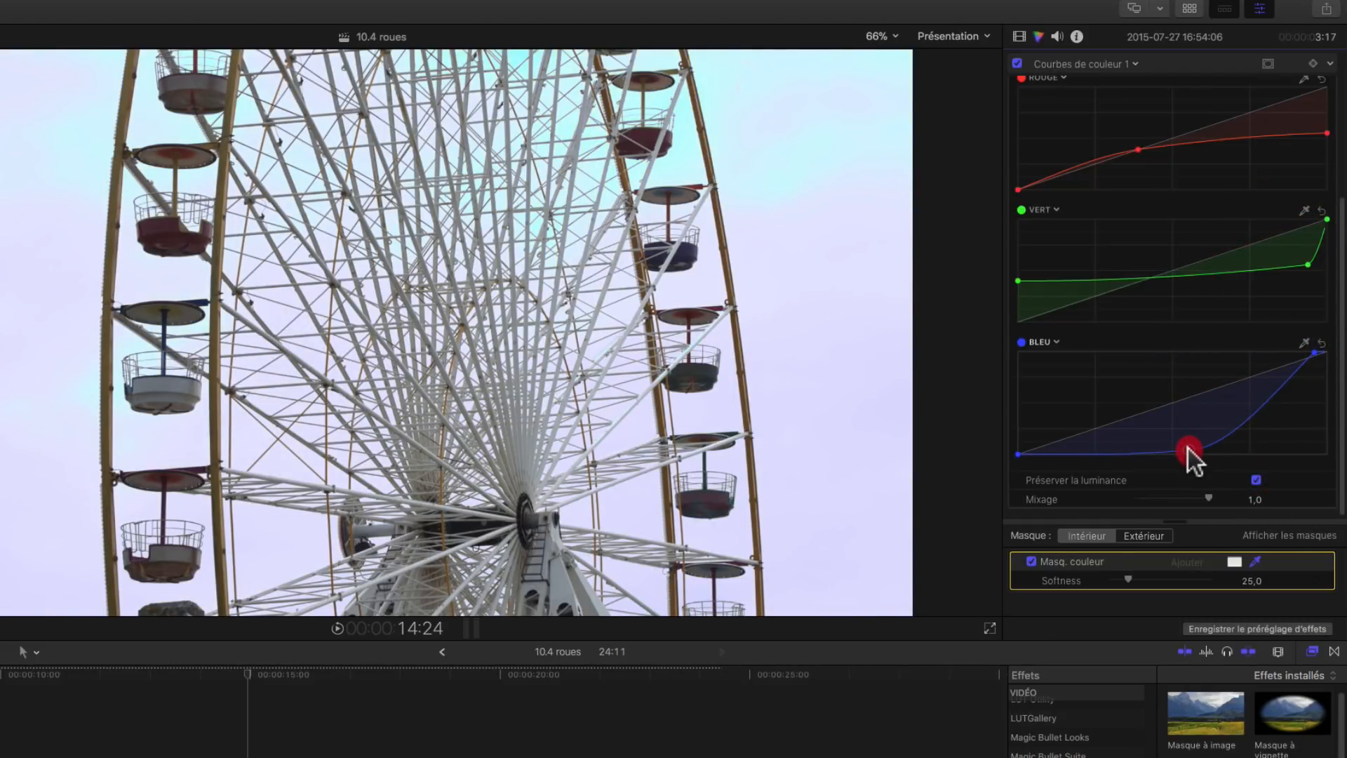
{"action": "left_click_drag", "start_coordinate": [1326, 132], "coordinate": [1273, 122]}
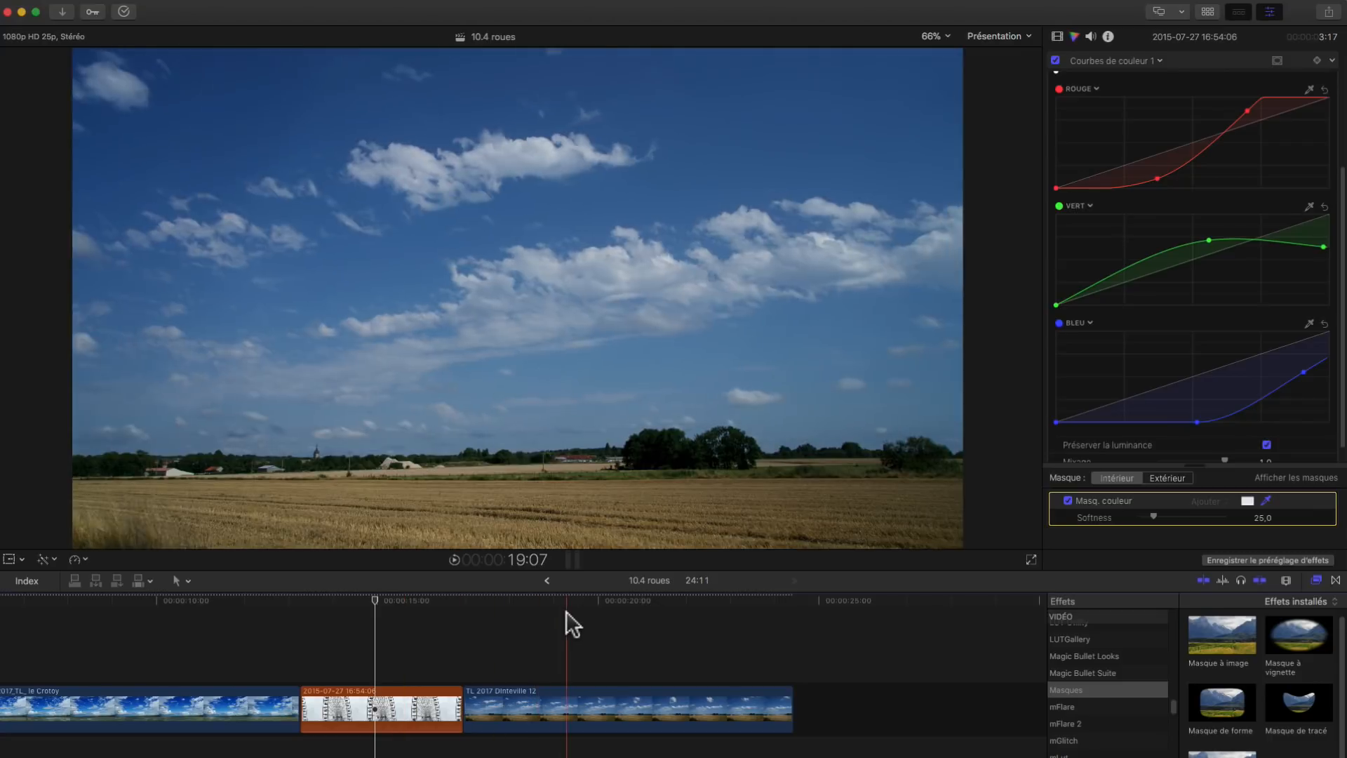
Duplicate the TL 2017 Dinteville 12 clip directly above itself and apply the Masque de tracé effect to the copy.
{"action": "left_click", "coordinate": [566, 605]}
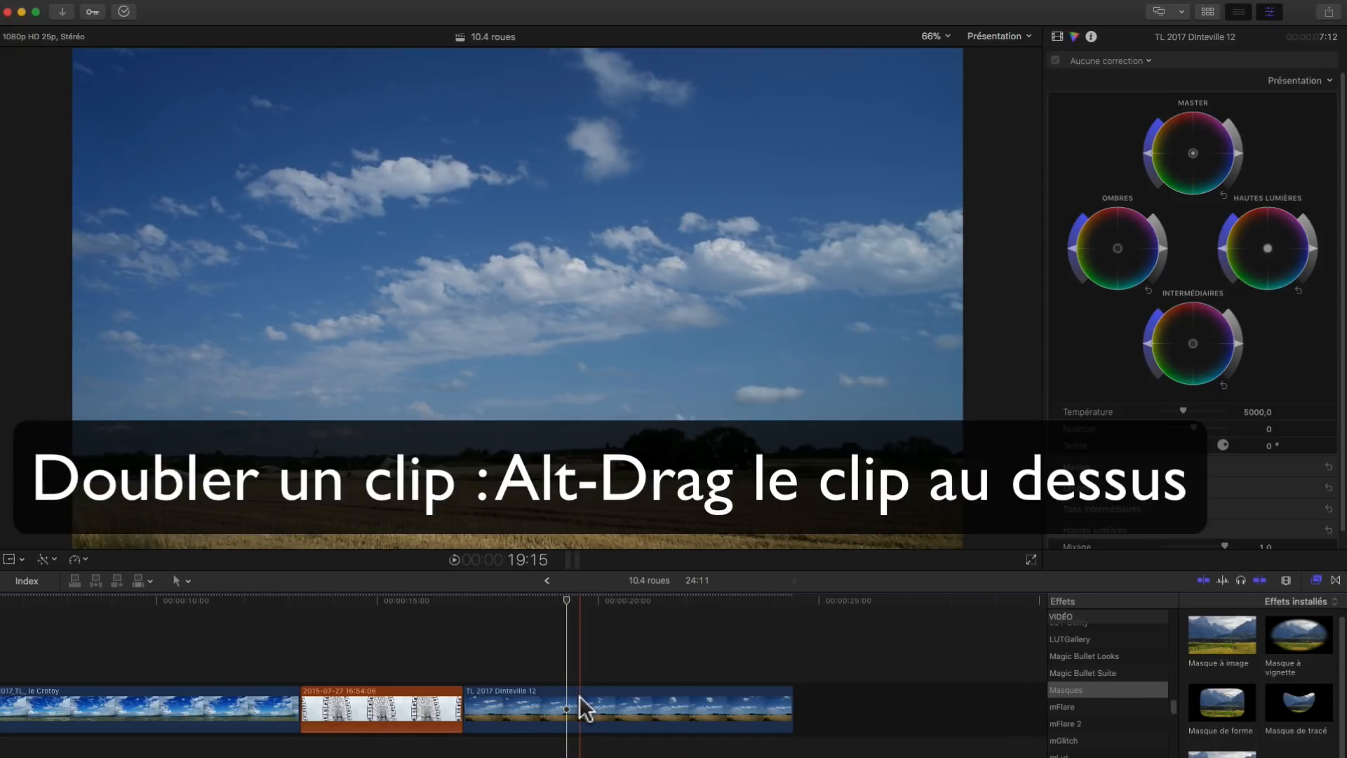
{"action": "left_click_drag", "start_coordinate": [578, 697], "coordinate": [579, 649]}
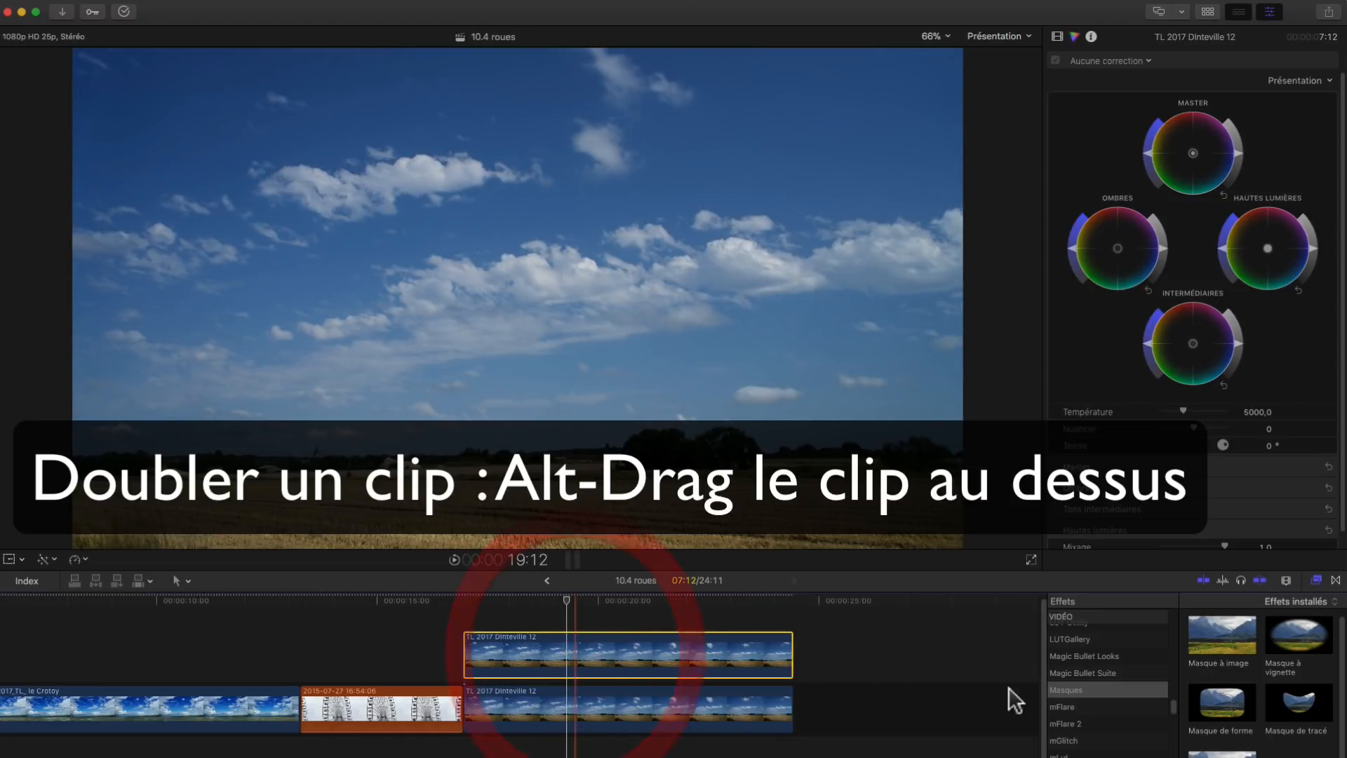
{"action": "left_click_drag", "start_coordinate": [1269, 709], "coordinate": [656, 667]}
Trace the copied clip's Masque de tracé along the horizon and treetops, starting just outside the image's left edge and reaching its right edge.
{"action": "left_click", "coordinate": [944, 35]}
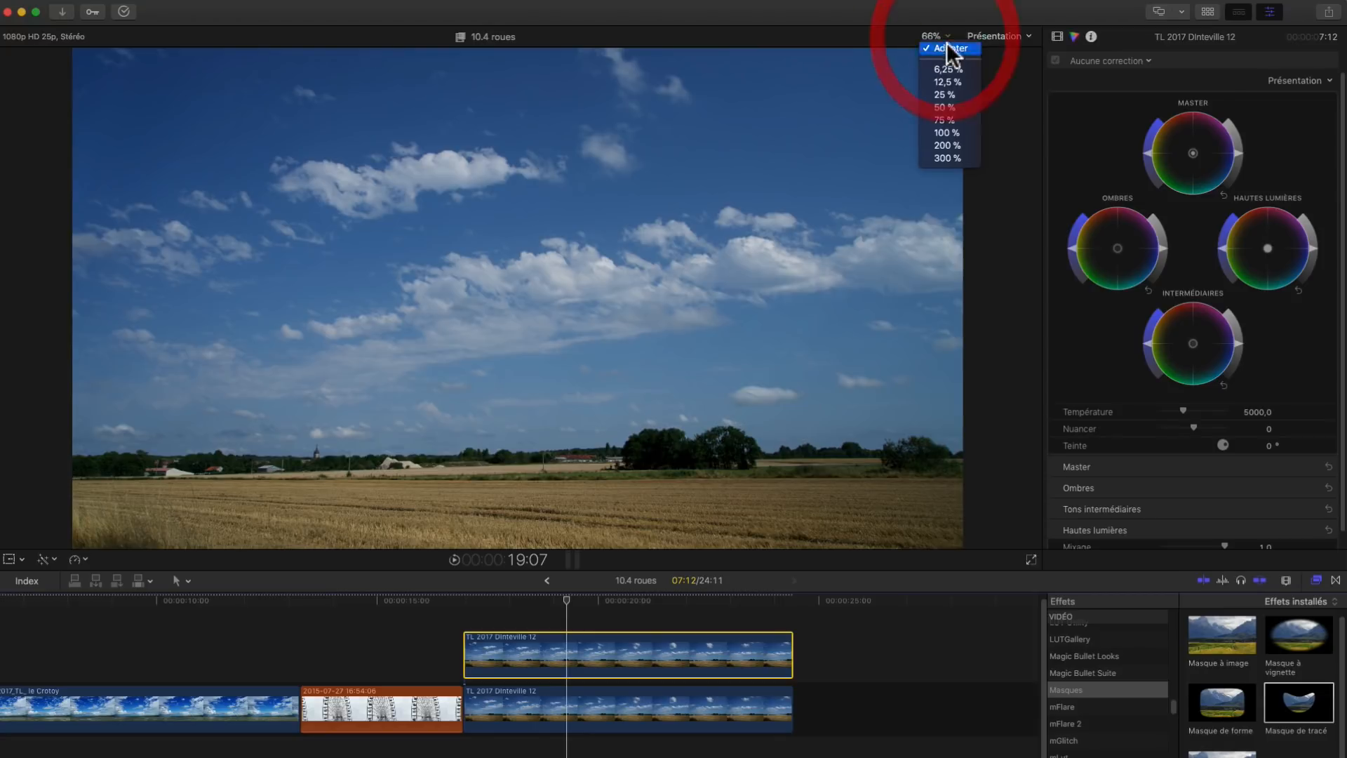
{"action": "left_click", "coordinate": [944, 106]}
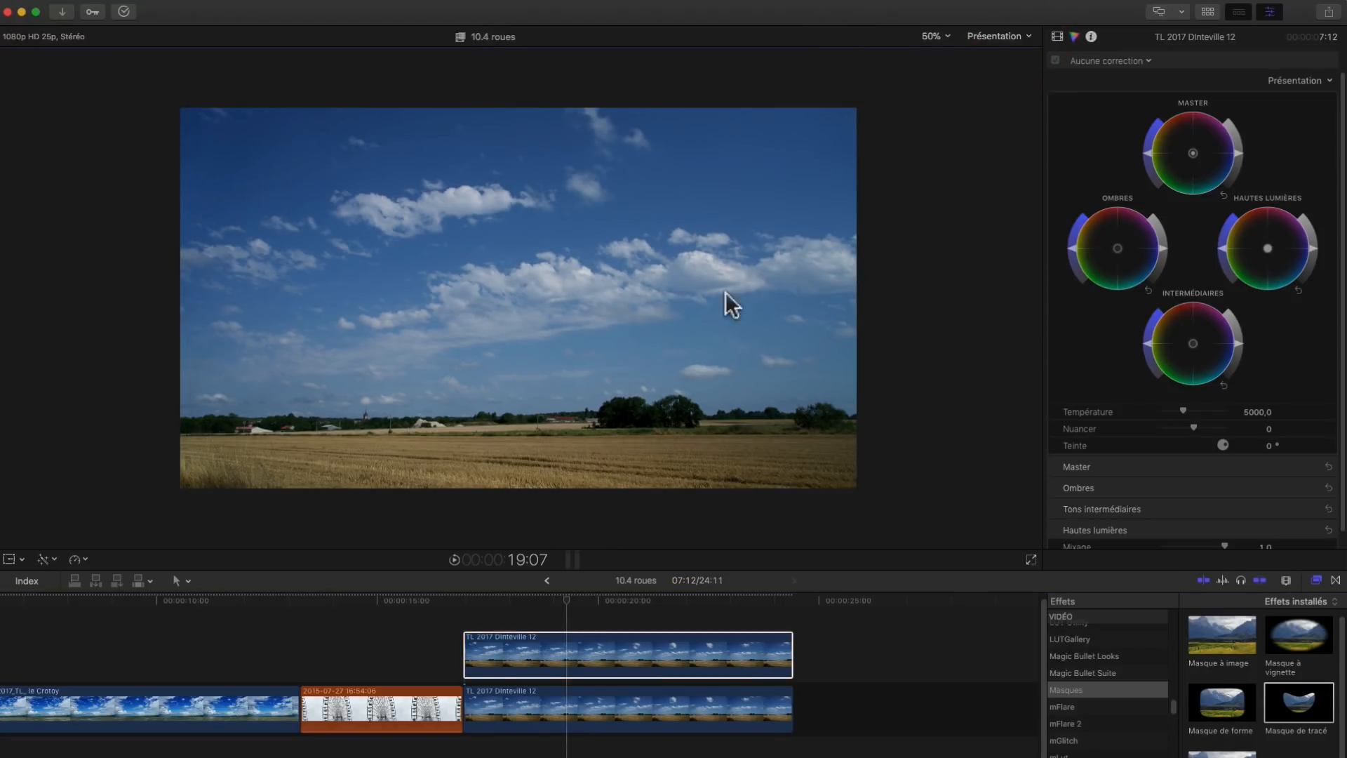
{"action": "left_click", "coordinate": [1058, 37]}
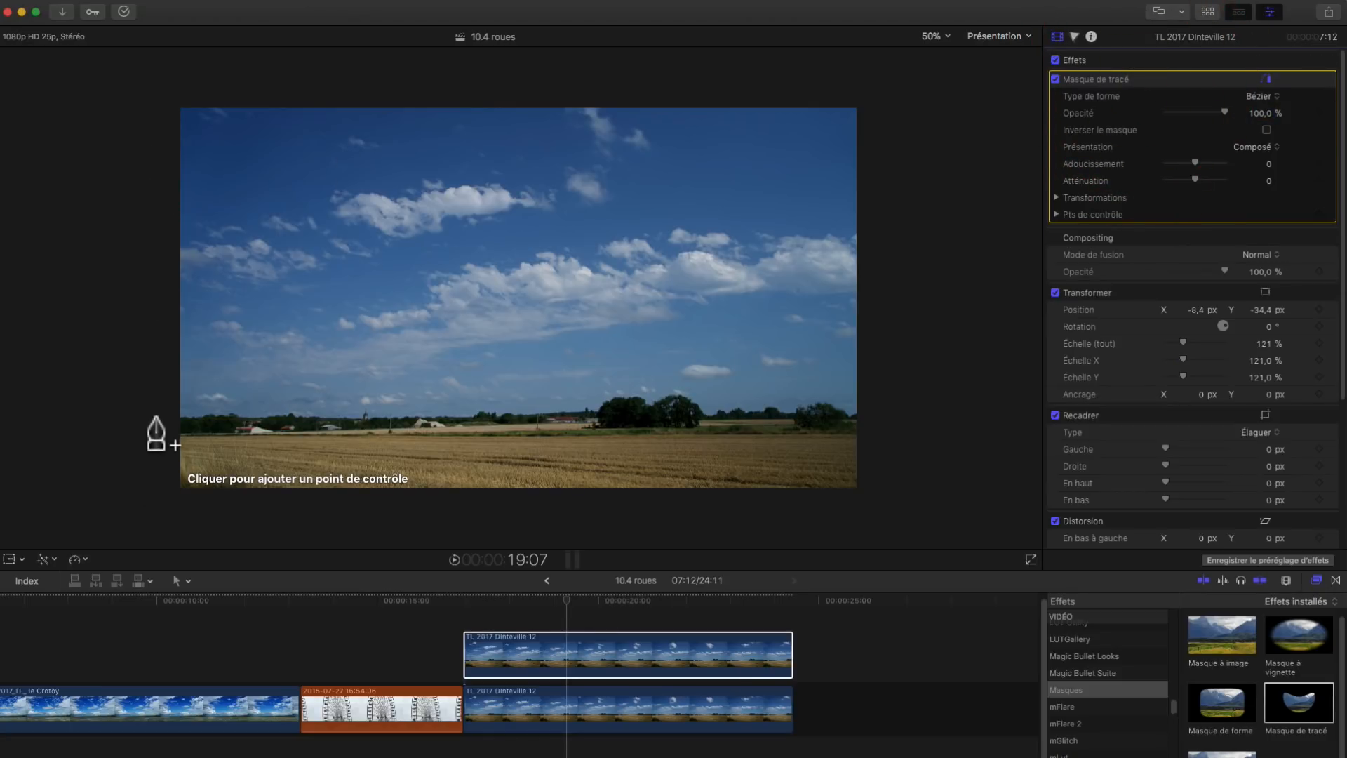
{"action": "left_click_drag", "start_coordinate": [156, 415], "coordinate": [185, 415]}
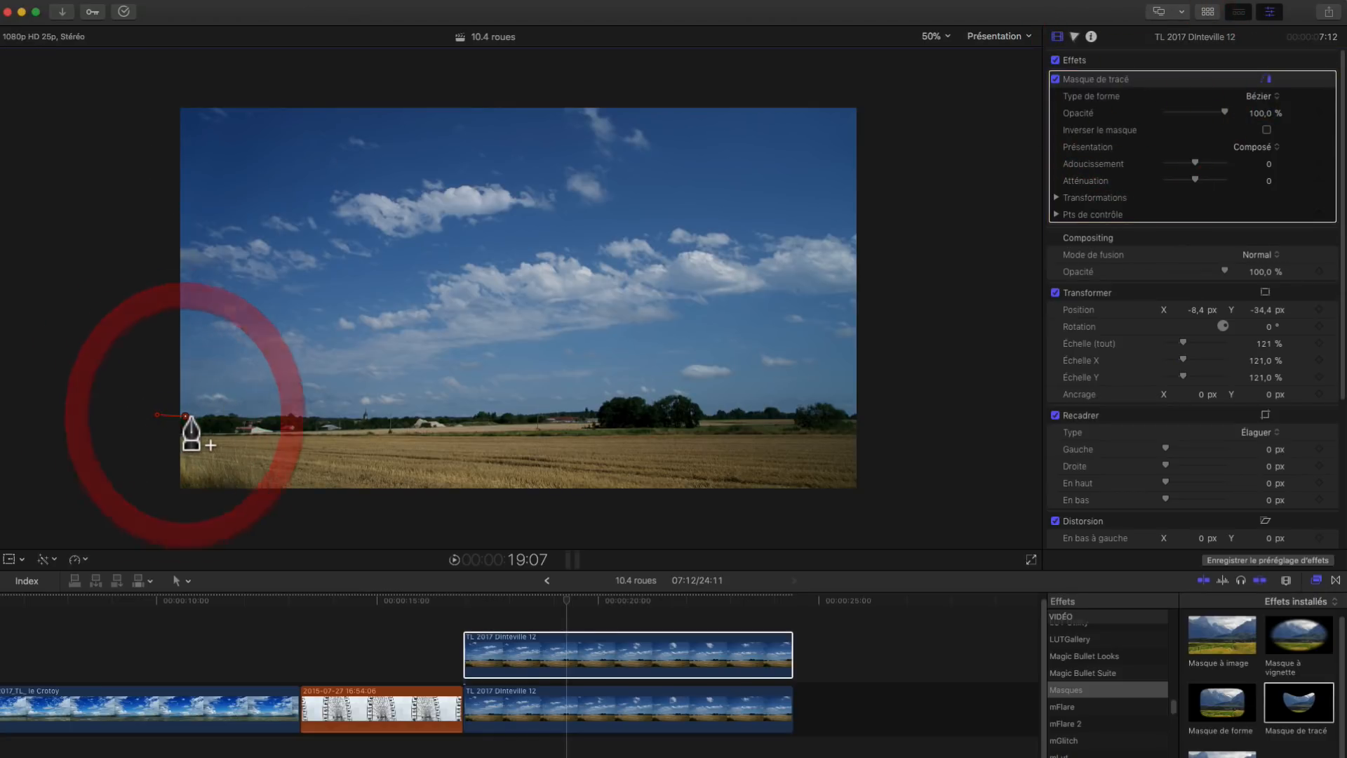
{"action": "left_click", "coordinate": [192, 417]}
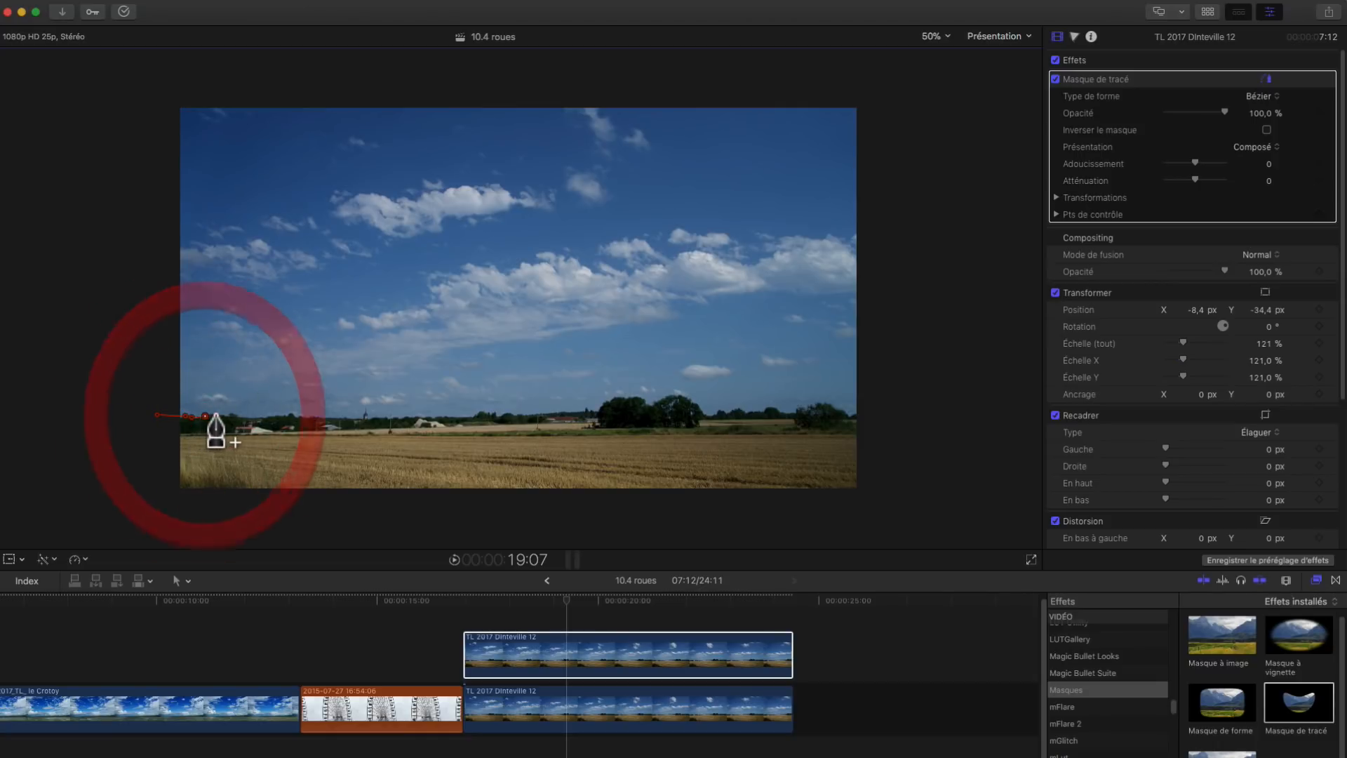
{"action": "left_click", "coordinate": [214, 415]}
{"action": "left_click", "coordinate": [220, 416]}
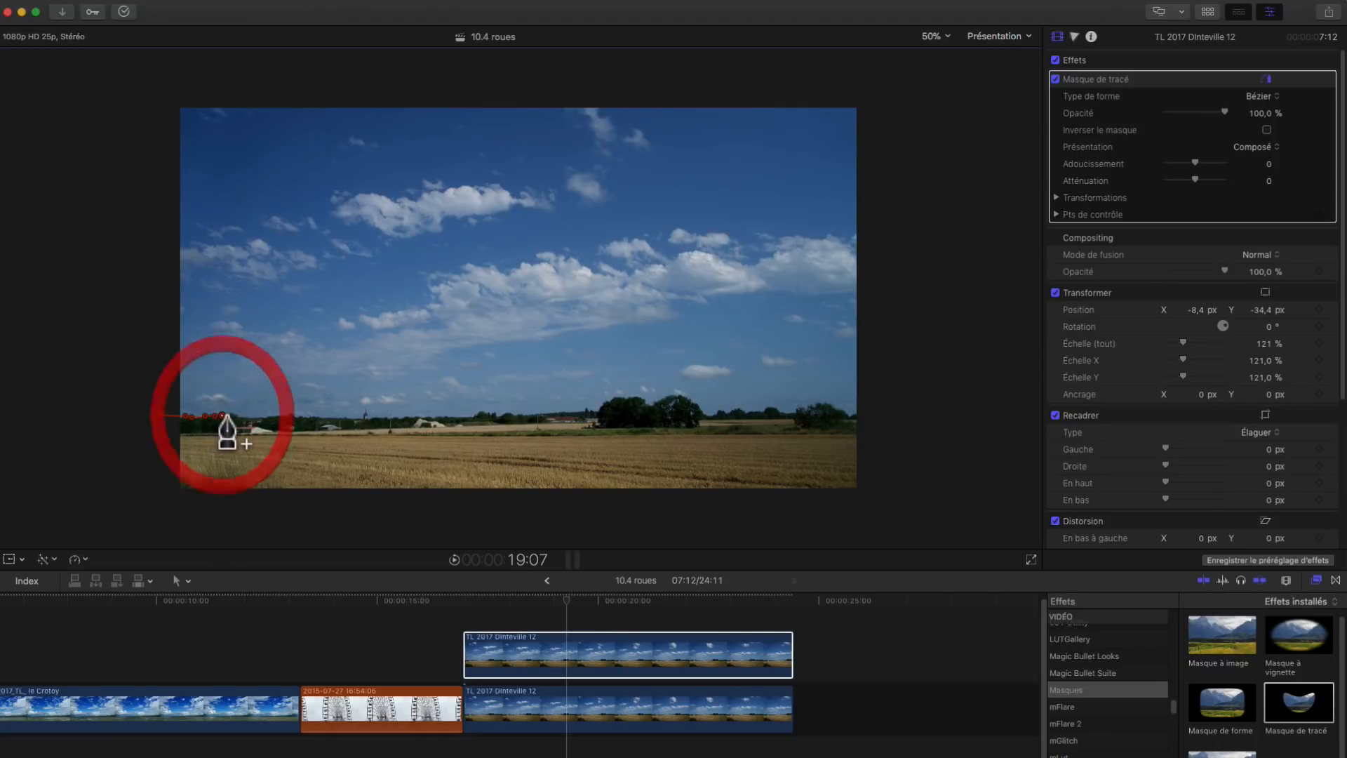
{"action": "left_click", "coordinate": [228, 415]}
{"action": "left_click", "coordinate": [232, 415]}
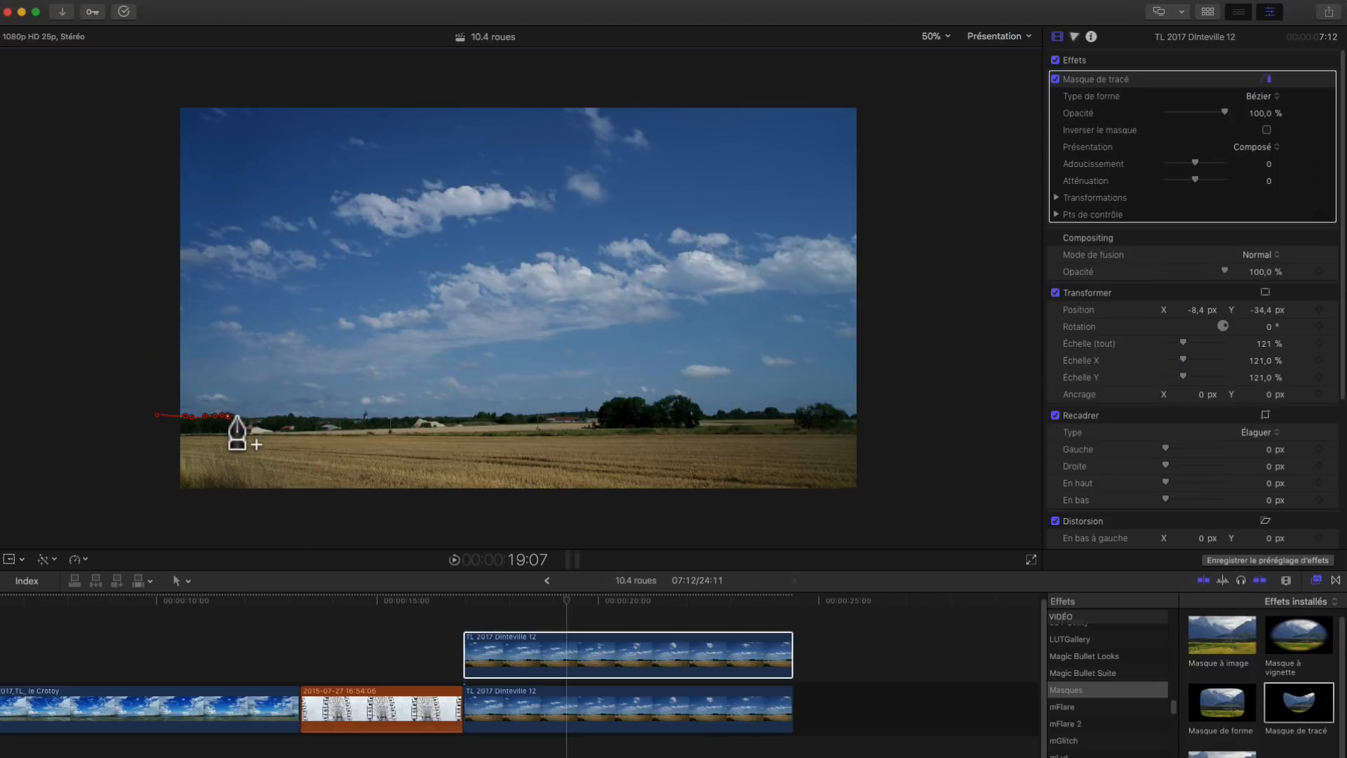
{"action": "left_click", "coordinate": [238, 415]}
{"action": "left_click_drag", "start_coordinate": [226, 414], "coordinate": [228, 414]}
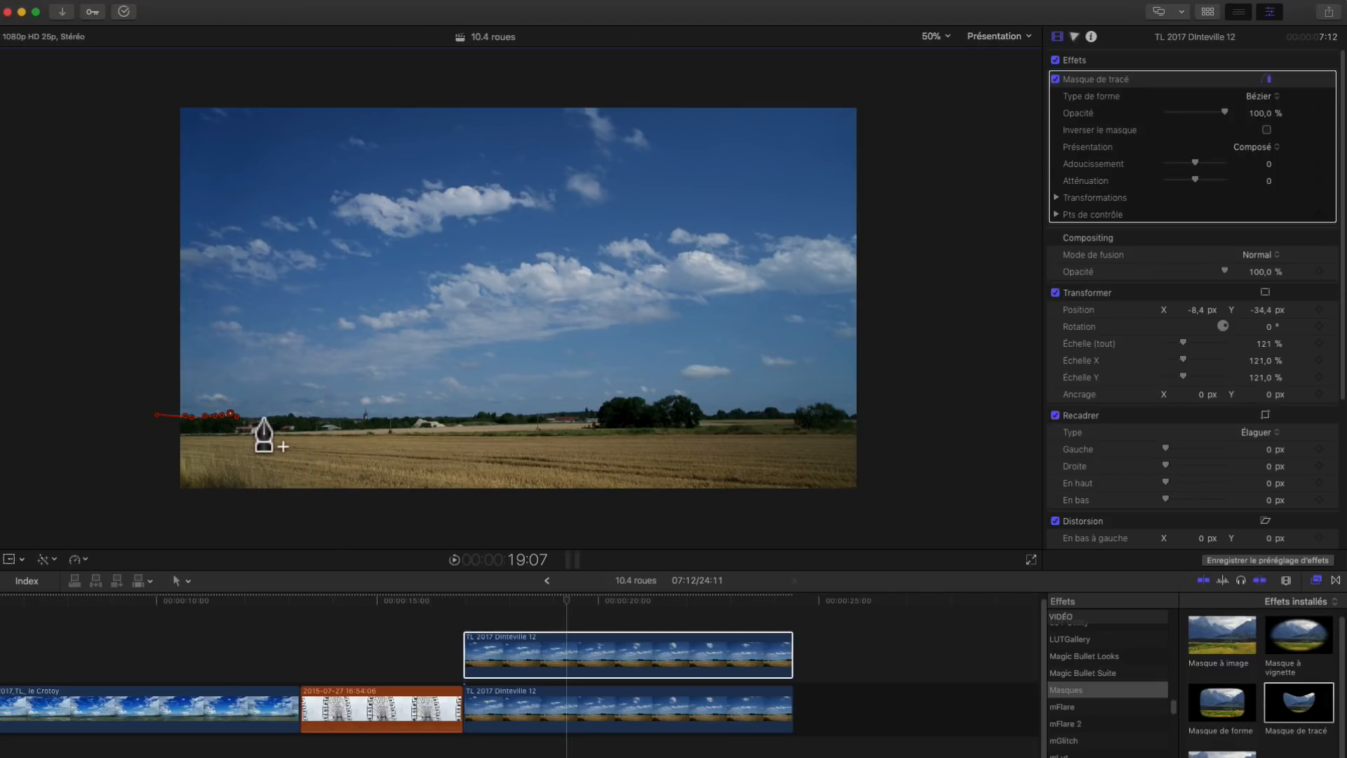
{"action": "left_click", "coordinate": [265, 420]}
{"action": "left_click", "coordinate": [275, 417]}
{"action": "left_click", "coordinate": [288, 417]}
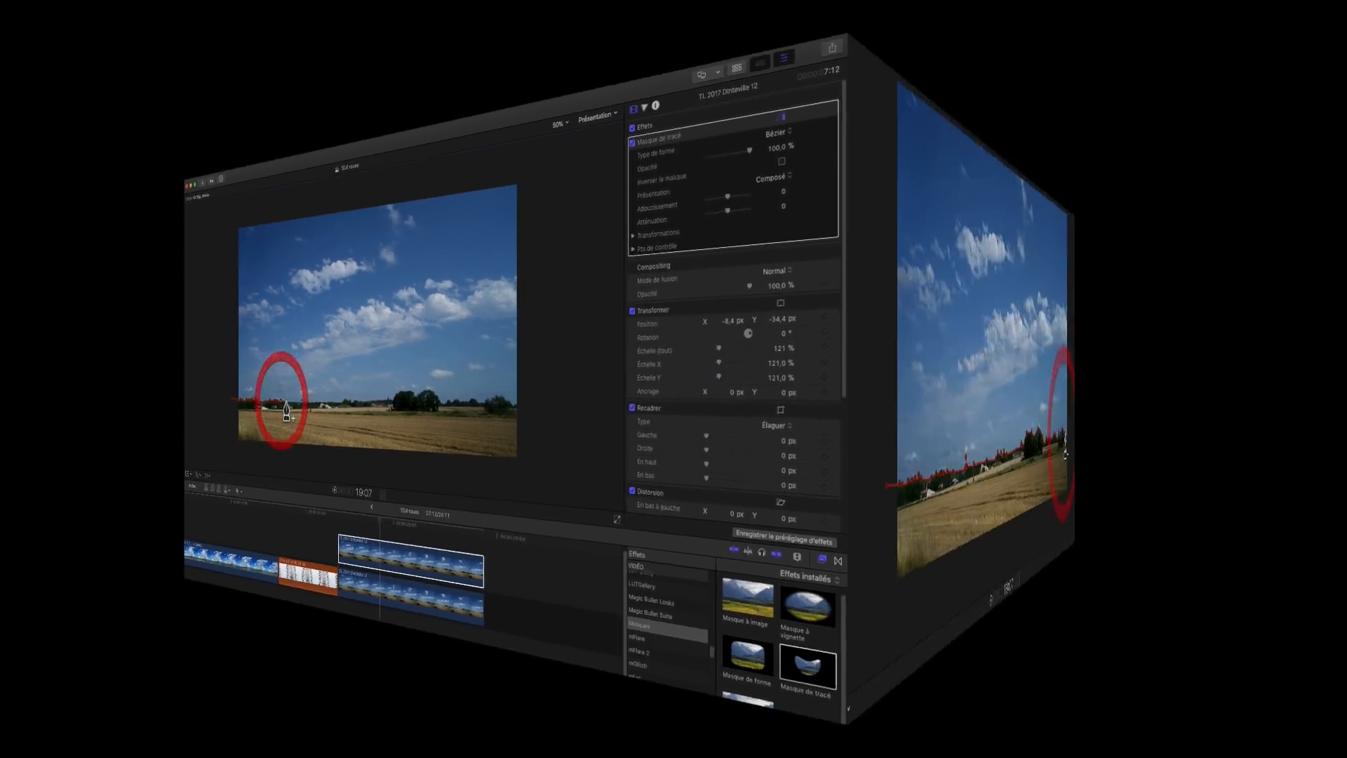
{"action": "left_click", "coordinate": [1239, 511]}
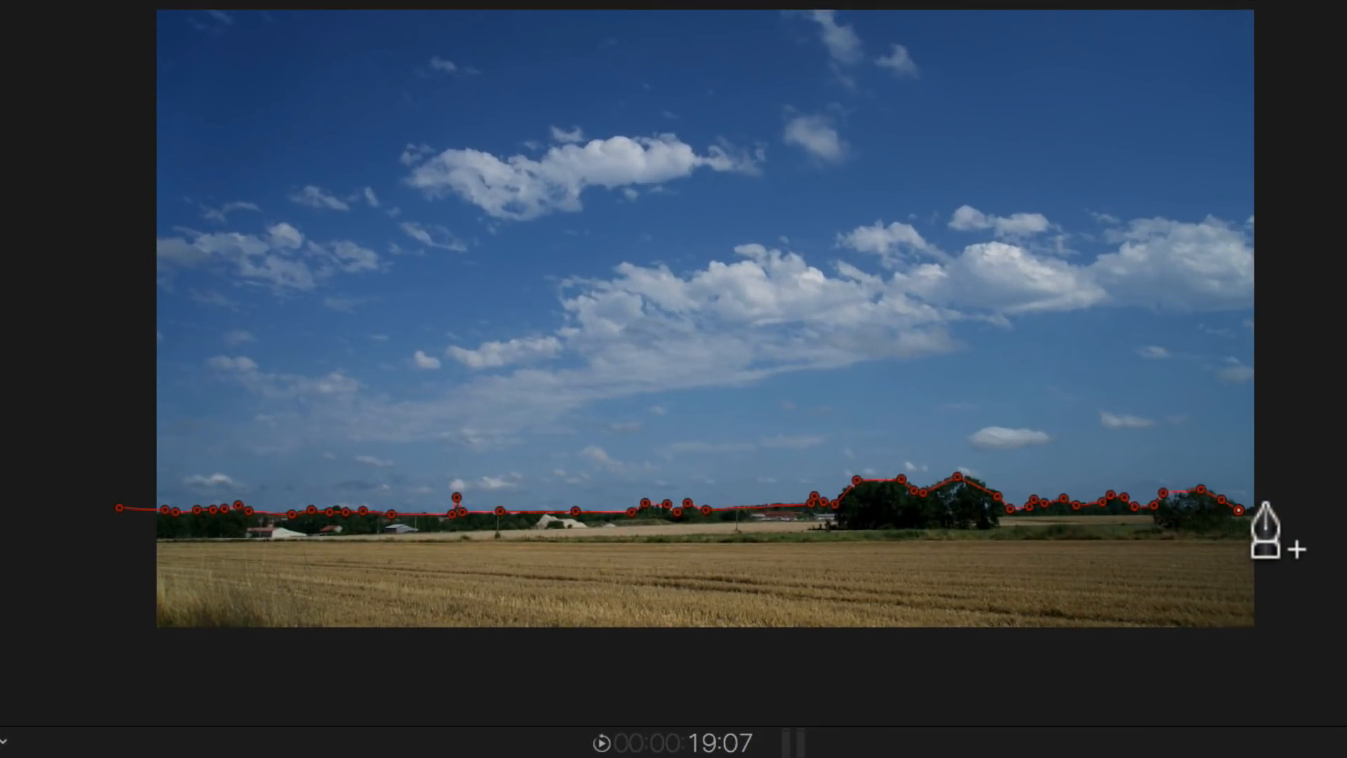
Extend the mask past the image's right edge, run it below the field outside the frame, and close it at its first point.
{"action": "left_click", "coordinate": [1266, 502]}
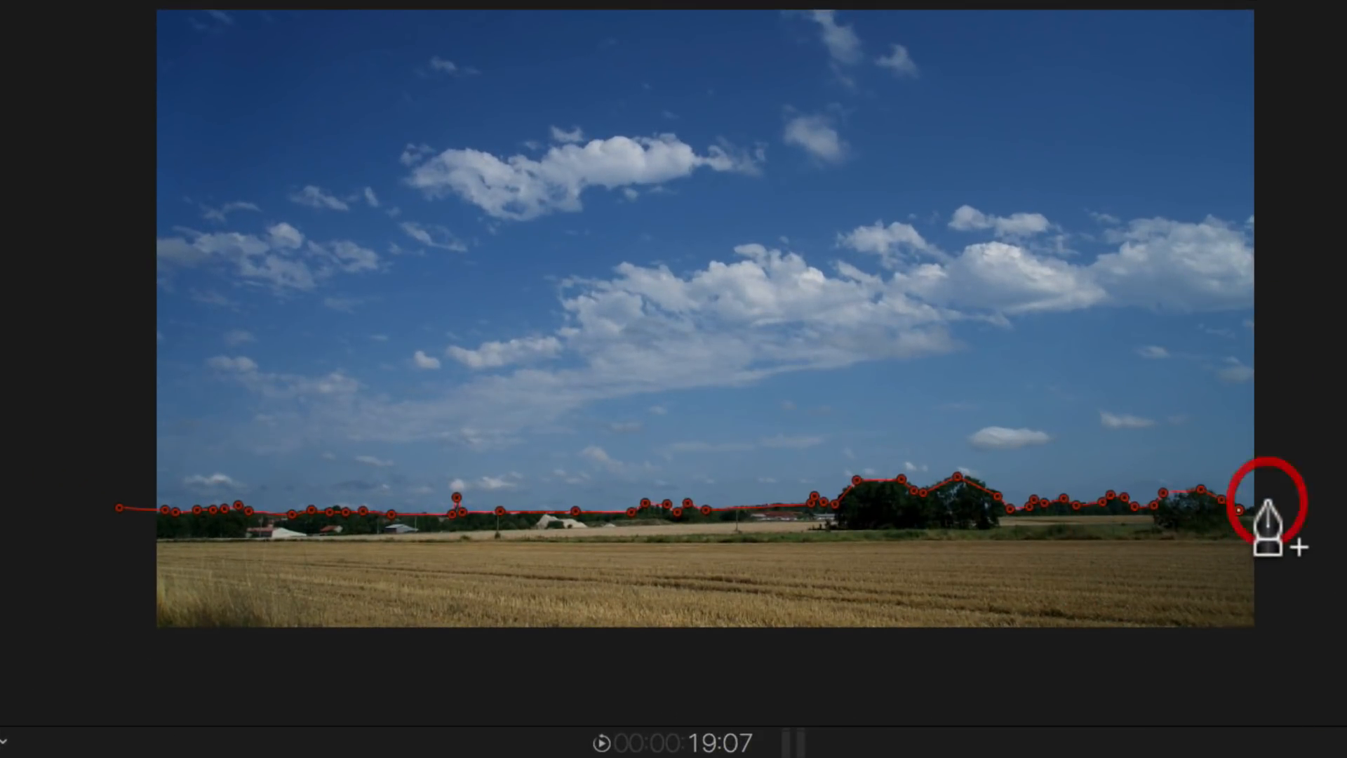
{"action": "left_click", "coordinate": [1306, 661]}
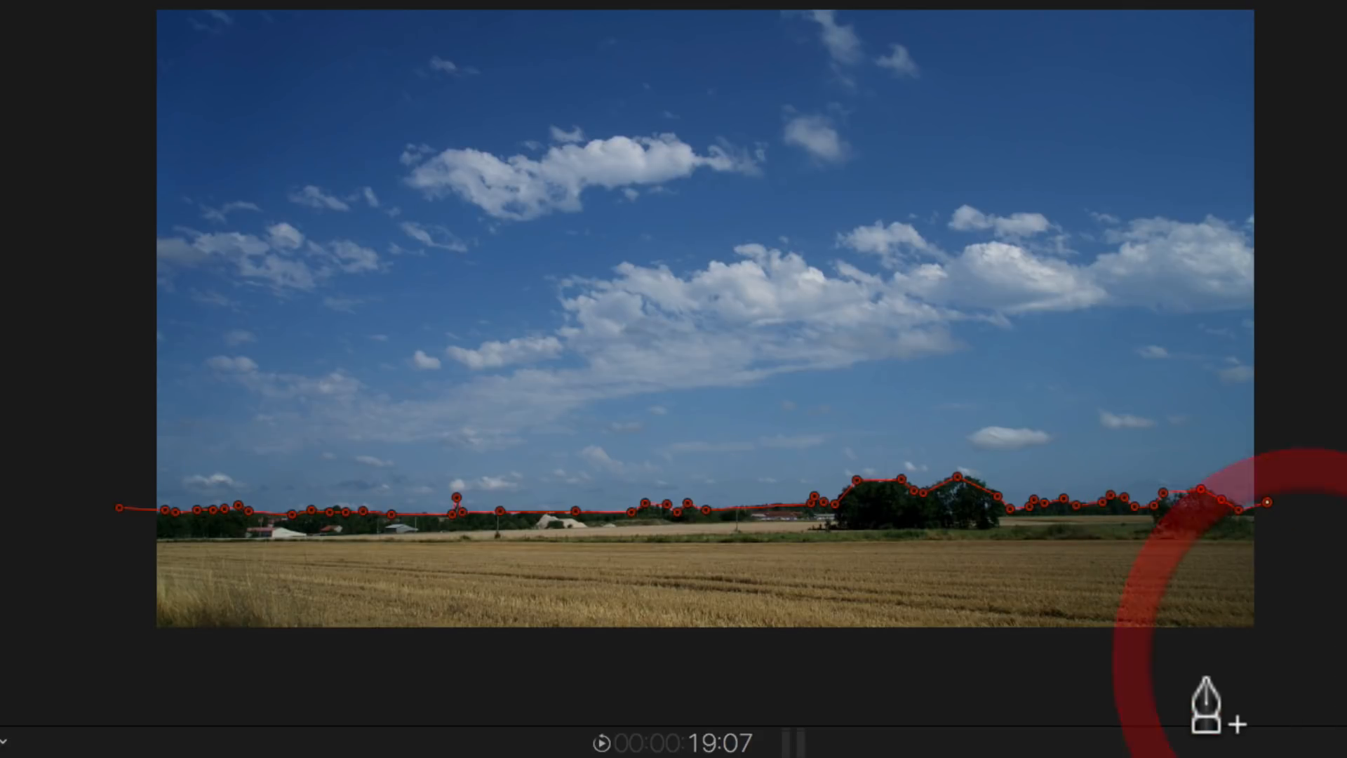
{"action": "left_click", "coordinate": [28, 680]}
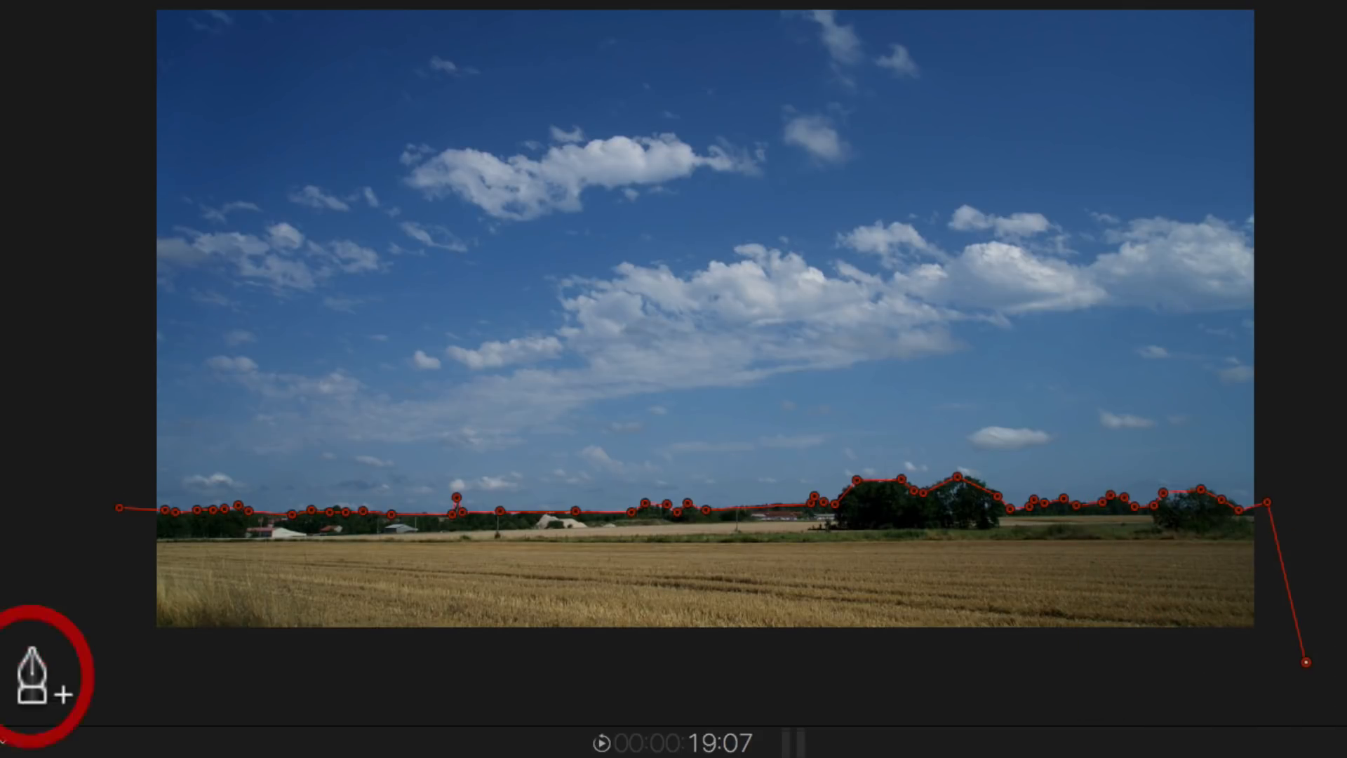
{"action": "left_click", "coordinate": [116, 507]}
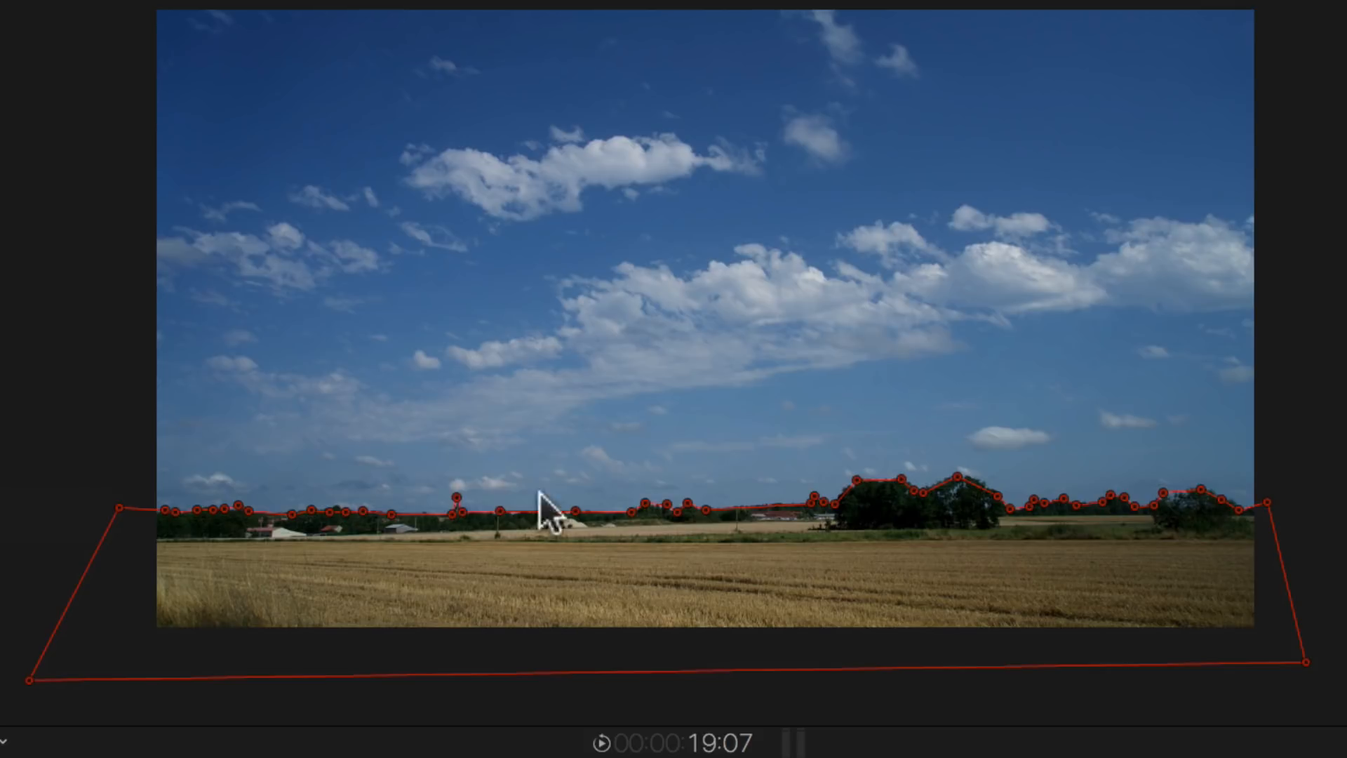
Convert the mask points atop the two large tree clumps to smooth points and adjust their tangent handles to follow the foliage.
{"action": "right_click", "coordinate": [857, 484]}
{"action": "left_click", "coordinate": [888, 512]}
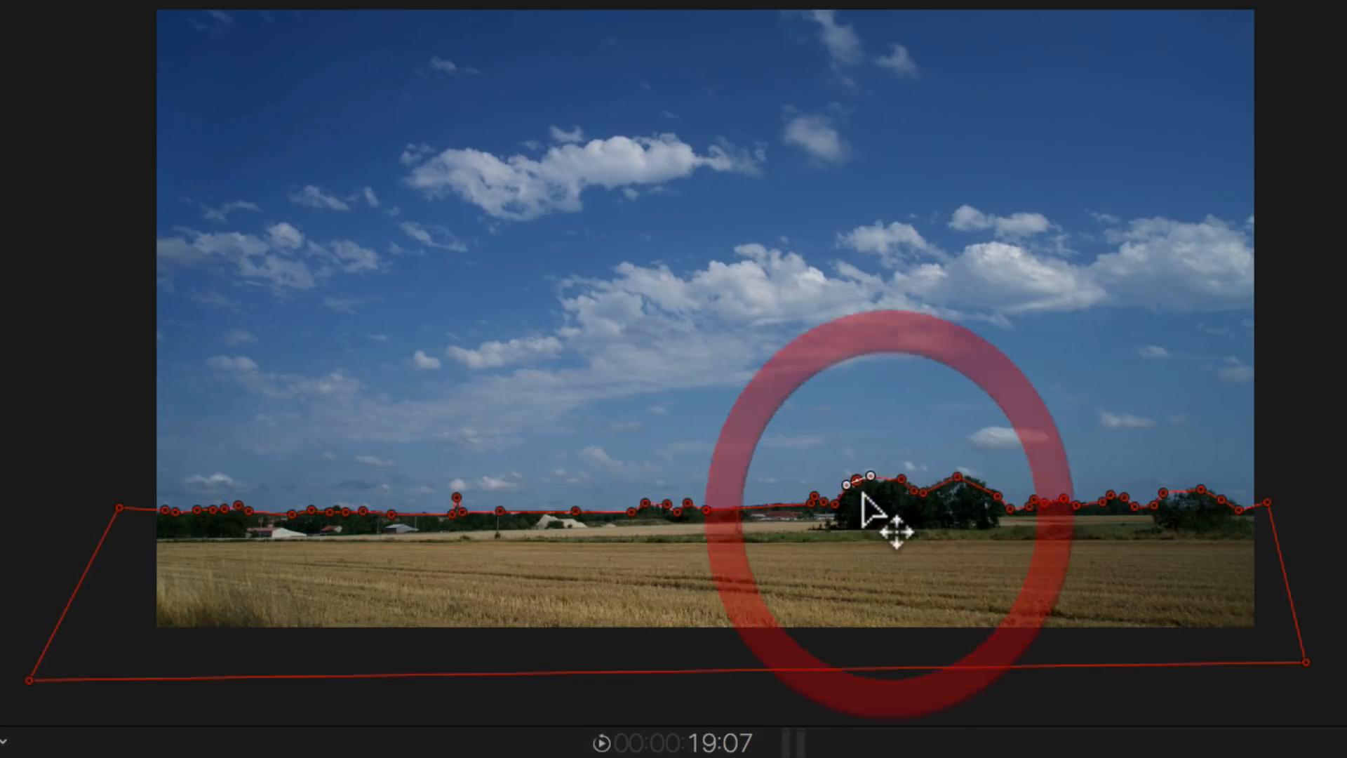
{"action": "left_click", "coordinate": [845, 483]}
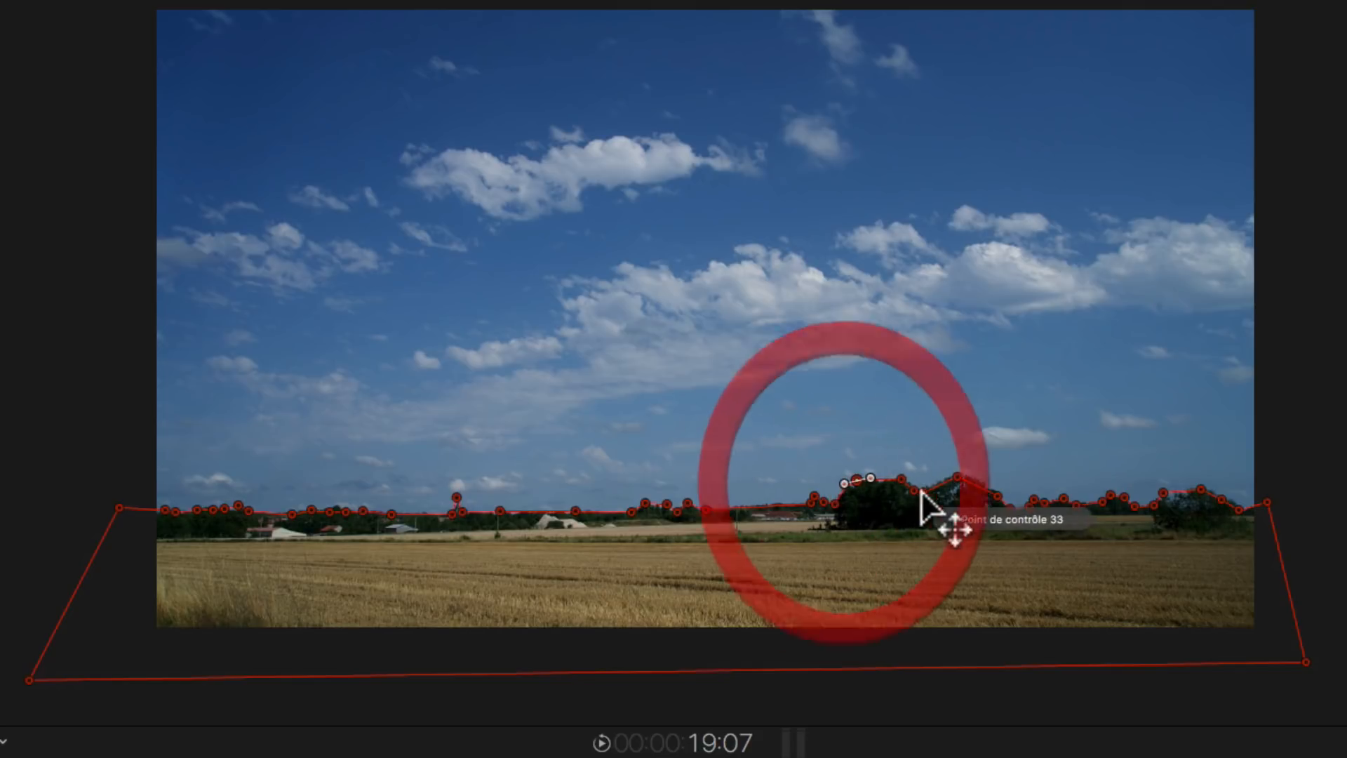
{"action": "right_click", "coordinate": [957, 477]}
{"action": "left_click", "coordinate": [1011, 511]}
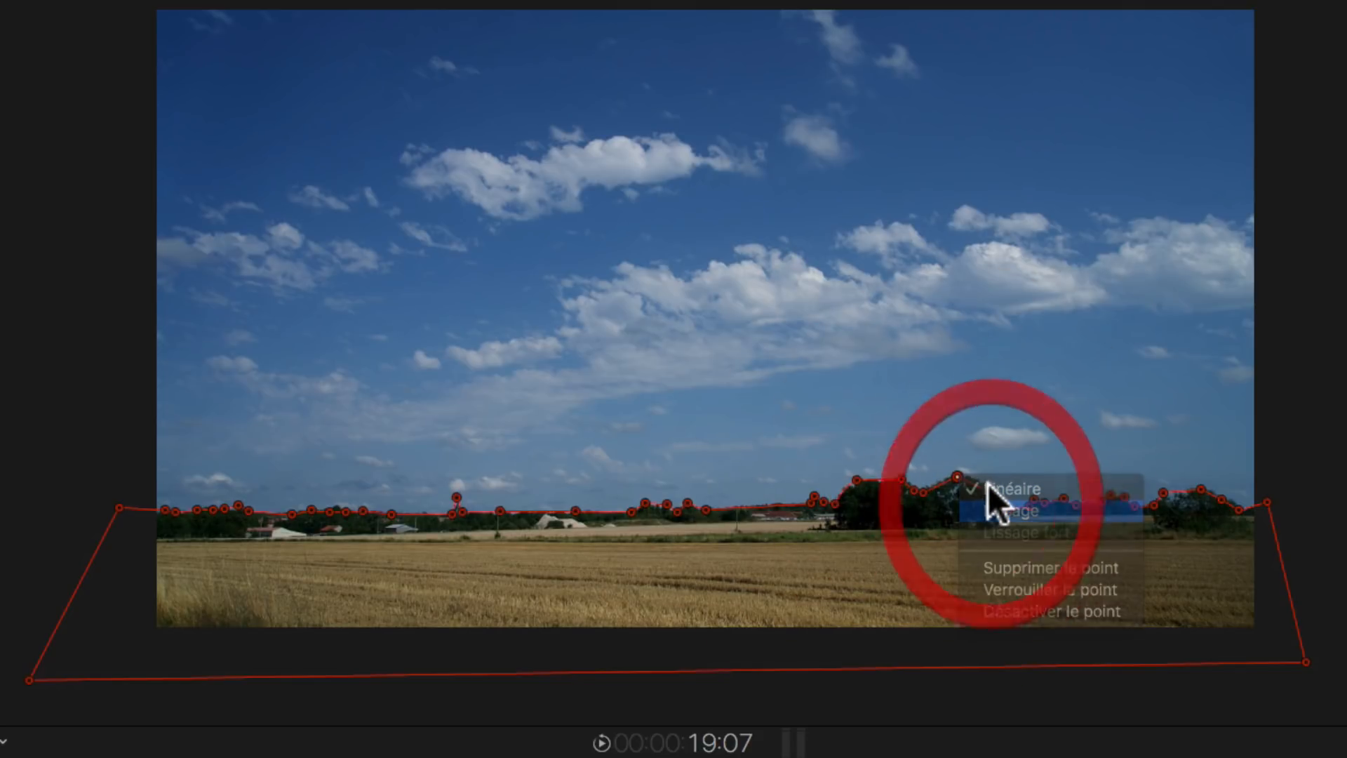
{"action": "left_click", "coordinate": [974, 474]}
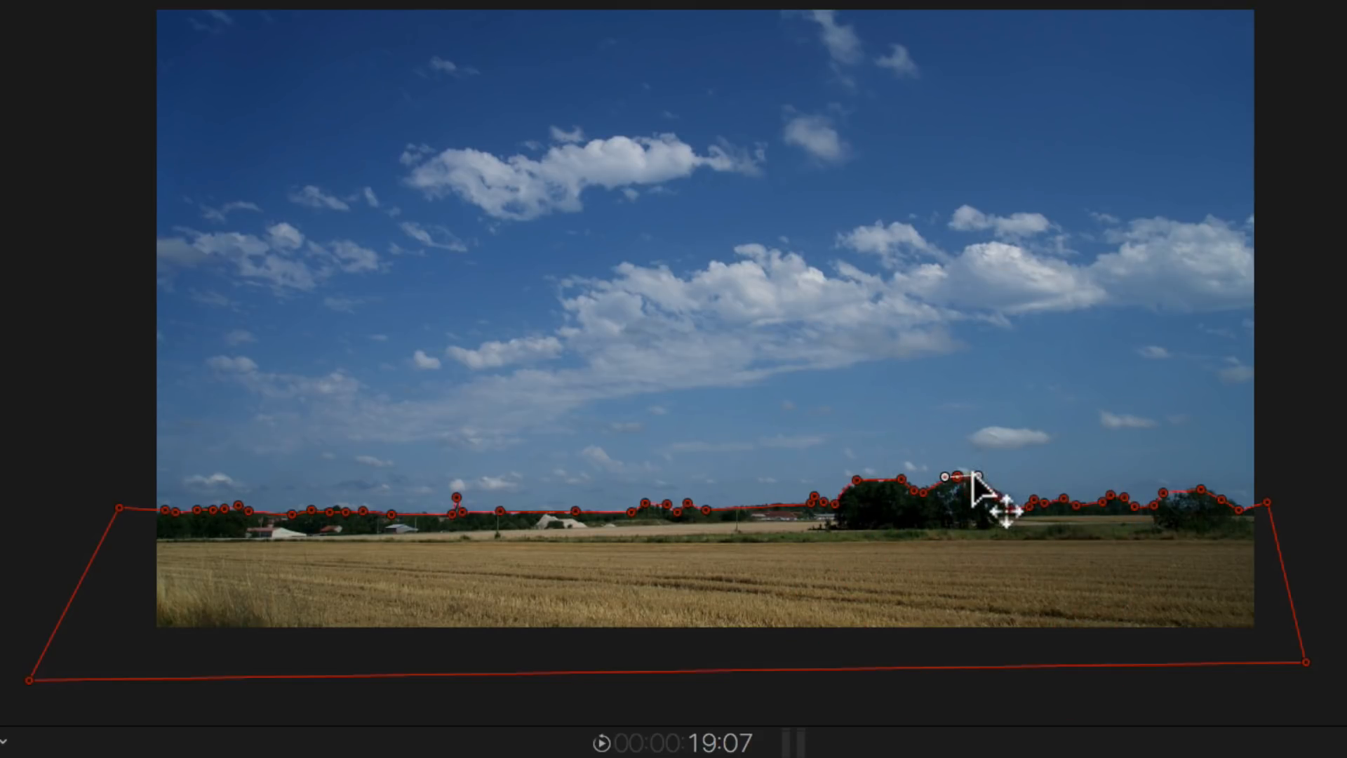
{"action": "left_click_drag", "start_coordinate": [944, 477], "coordinate": [932, 475]}
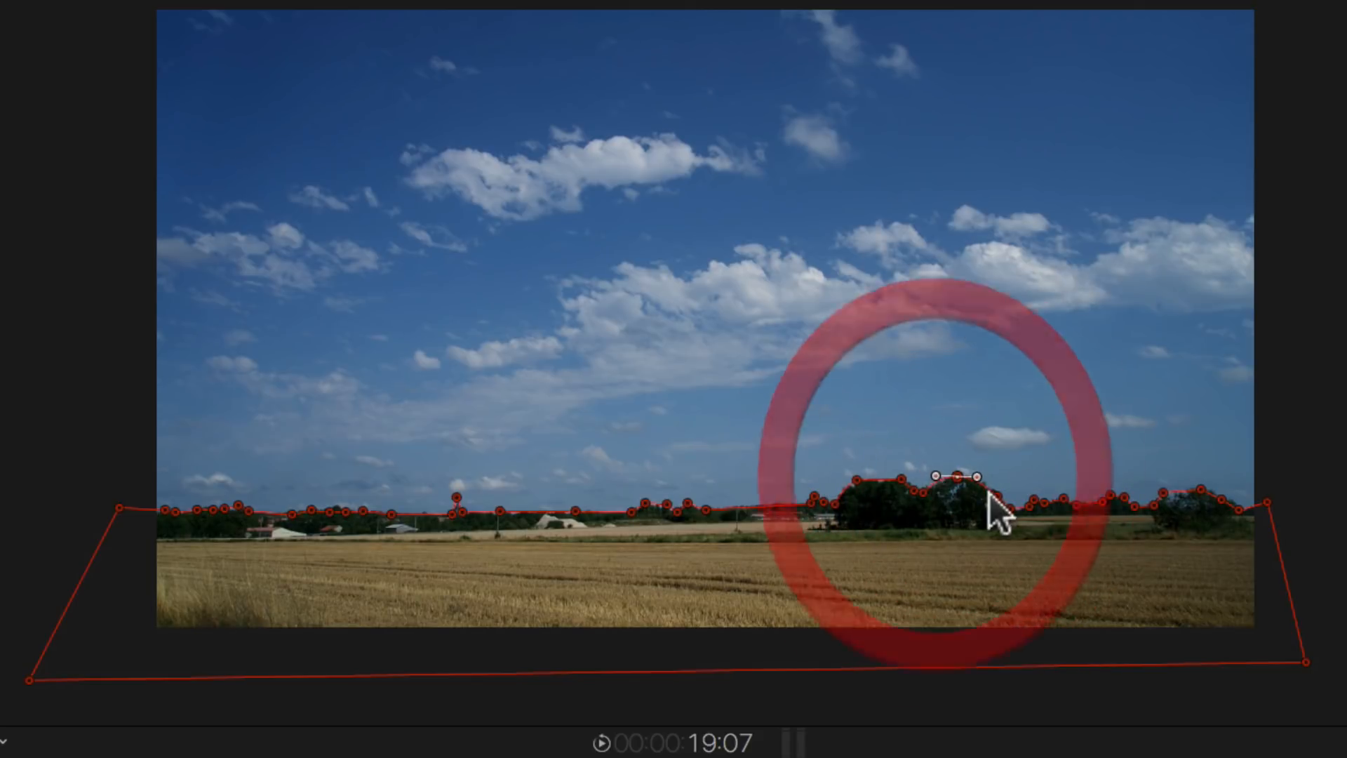
{"action": "left_click", "coordinate": [991, 492]}
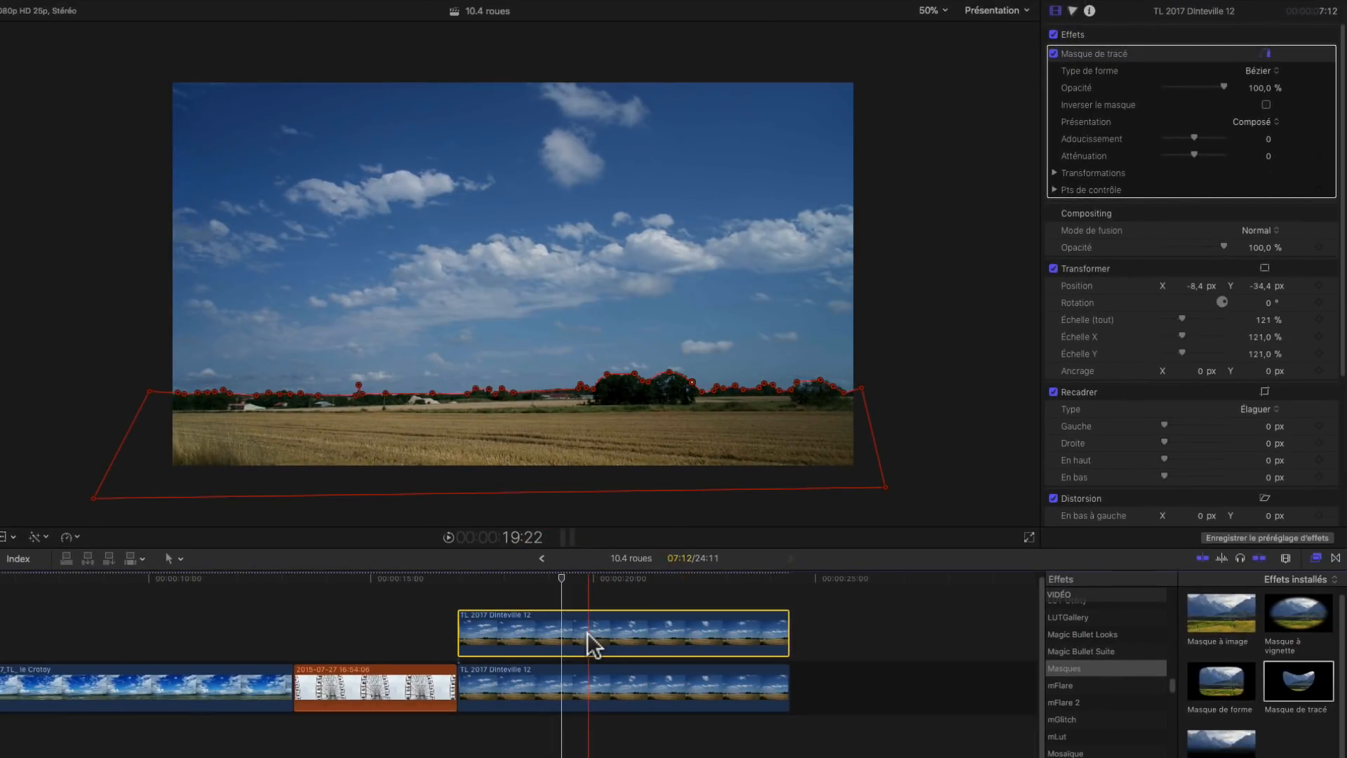
Add a Courbes de couleur correction to the upper TL 2017 Dinteville 12 clip and keep that clip selected.
{"action": "left_click", "coordinate": [1072, 8]}
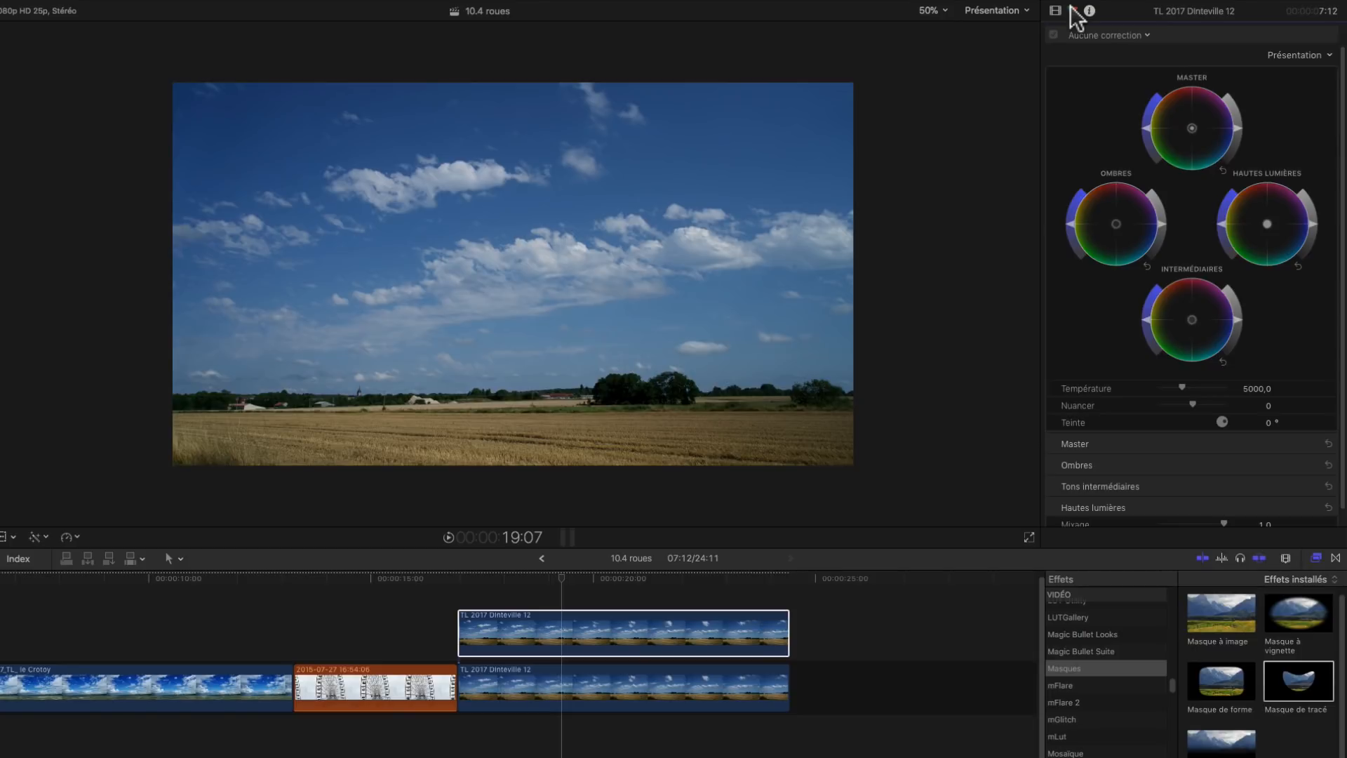
{"action": "left_click", "coordinate": [1127, 33]}
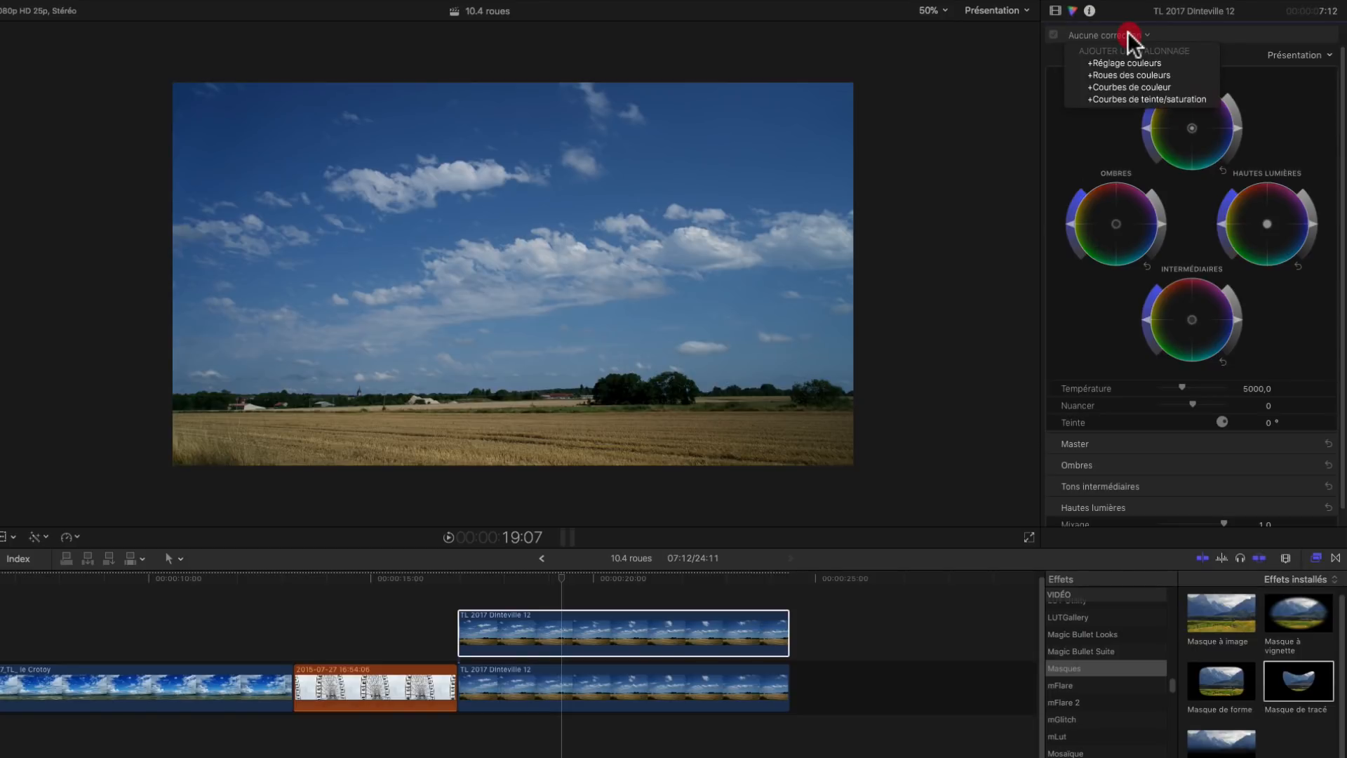
{"action": "left_click", "coordinate": [1131, 86]}
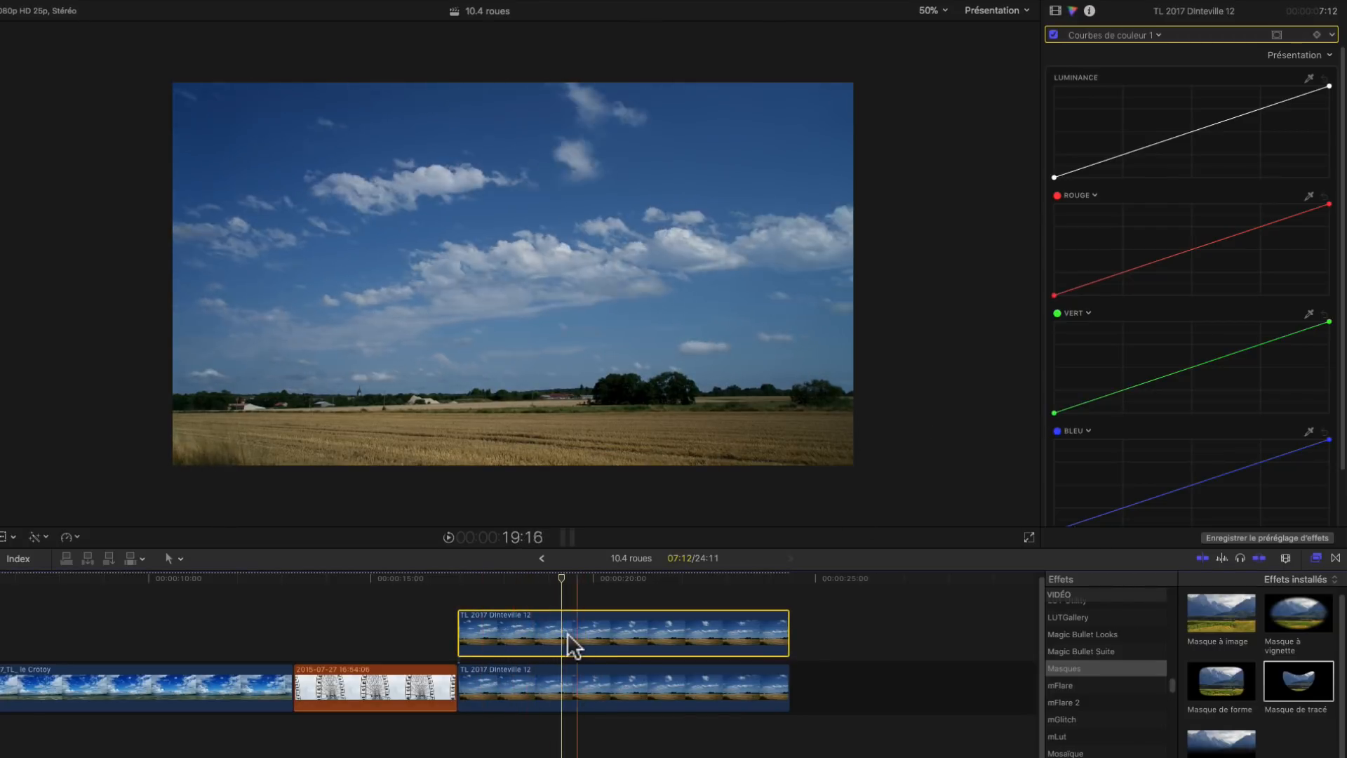
{"action": "left_click", "coordinate": [572, 692]}
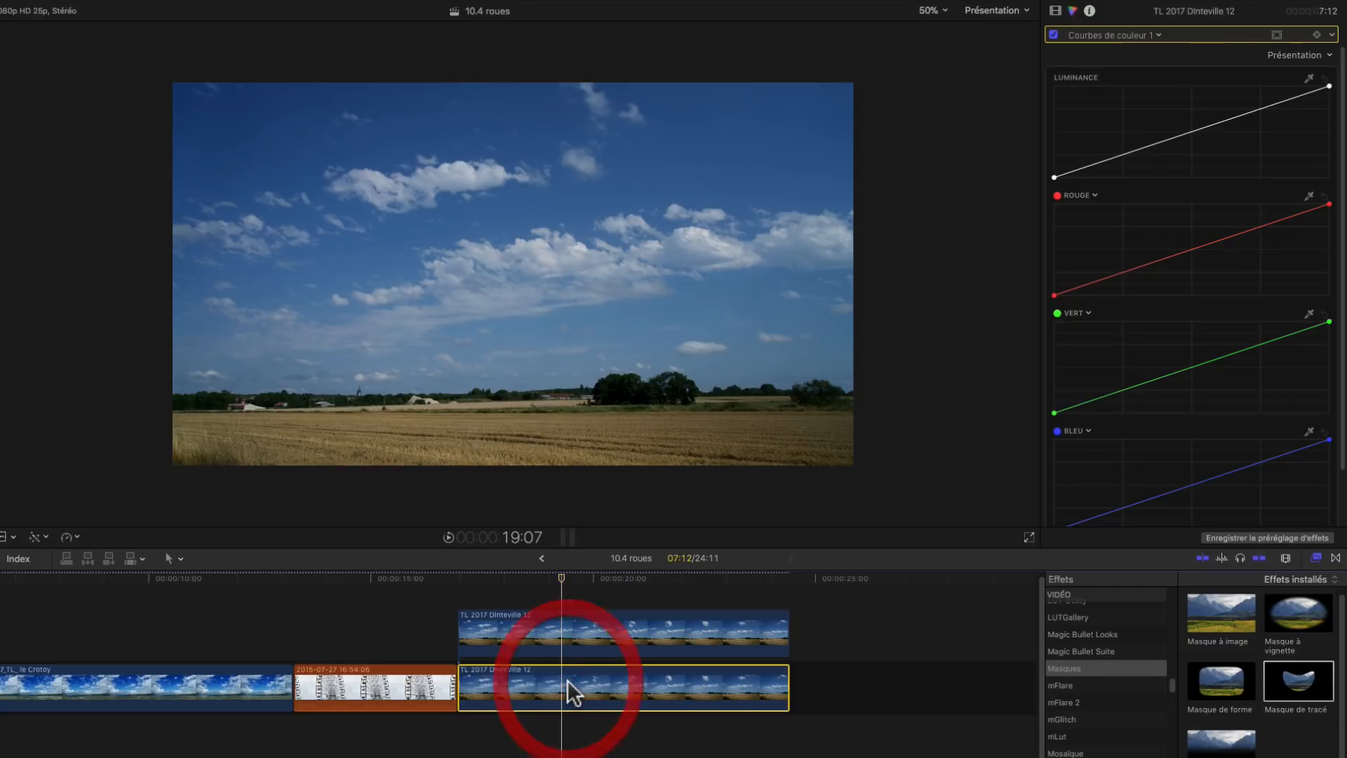
{"action": "left_click", "coordinate": [577, 637]}
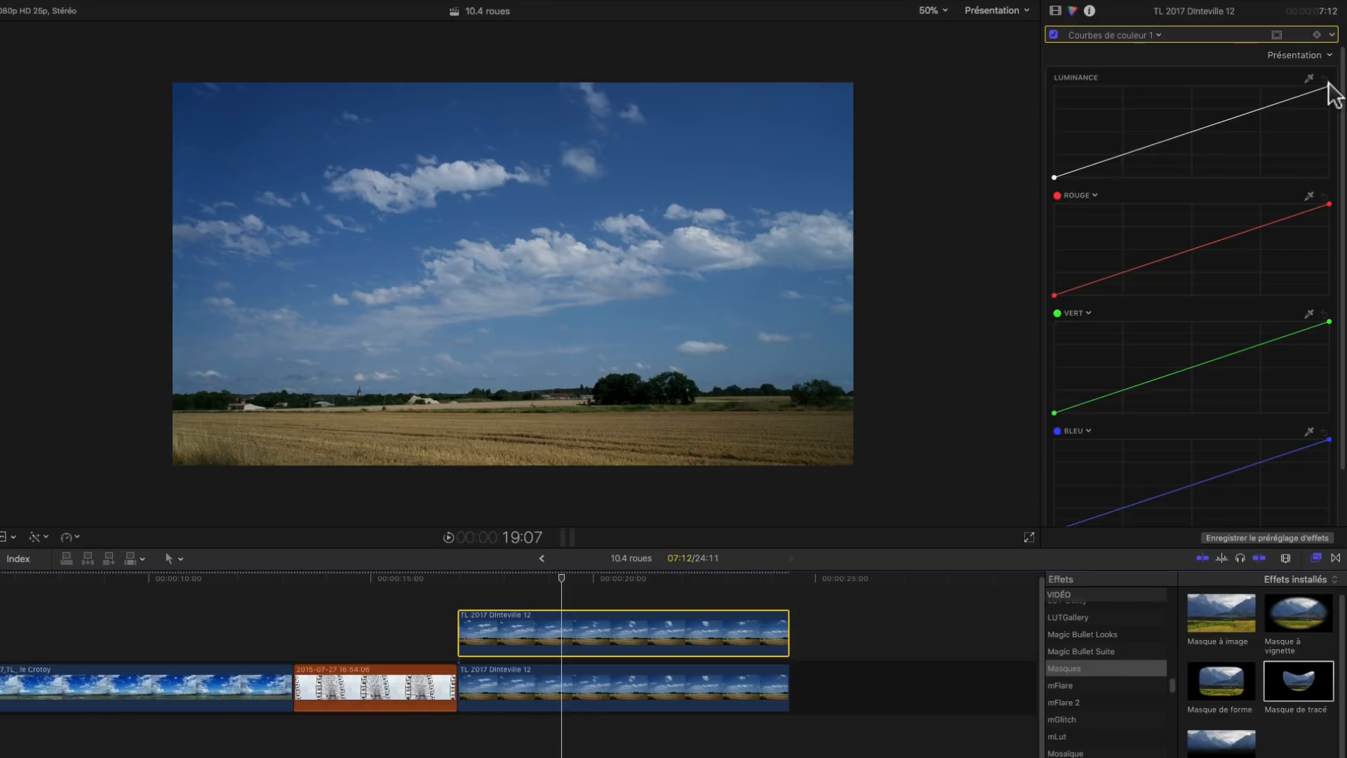
Lower the luminance curve's highlight end to about 80% height and add points below the diagonal at about one quarter and three quarters.
{"action": "mouse_move", "coordinate": [1329, 85]}
{"action": "left_mouse_down"}
{"action": "mouse_move", "coordinate": [1323, 172]}
{"action": "mouse_move", "coordinate": [1319, 63]}
{"action": "mouse_move", "coordinate": [1328, 103]}
{"action": "left_mouse_up"}
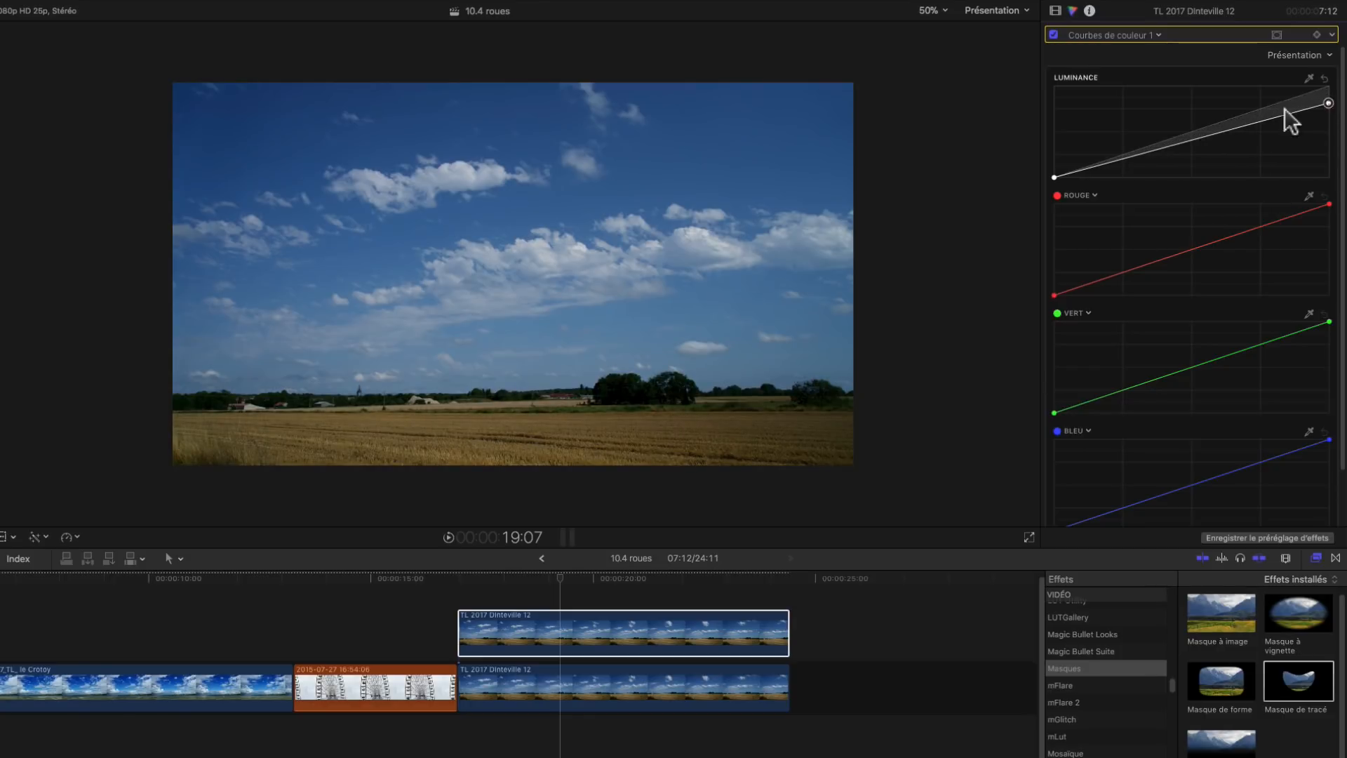
{"action": "left_click_drag", "start_coordinate": [1118, 159], "coordinate": [1120, 168]}
{"action": "left_click", "coordinate": [1259, 124]}
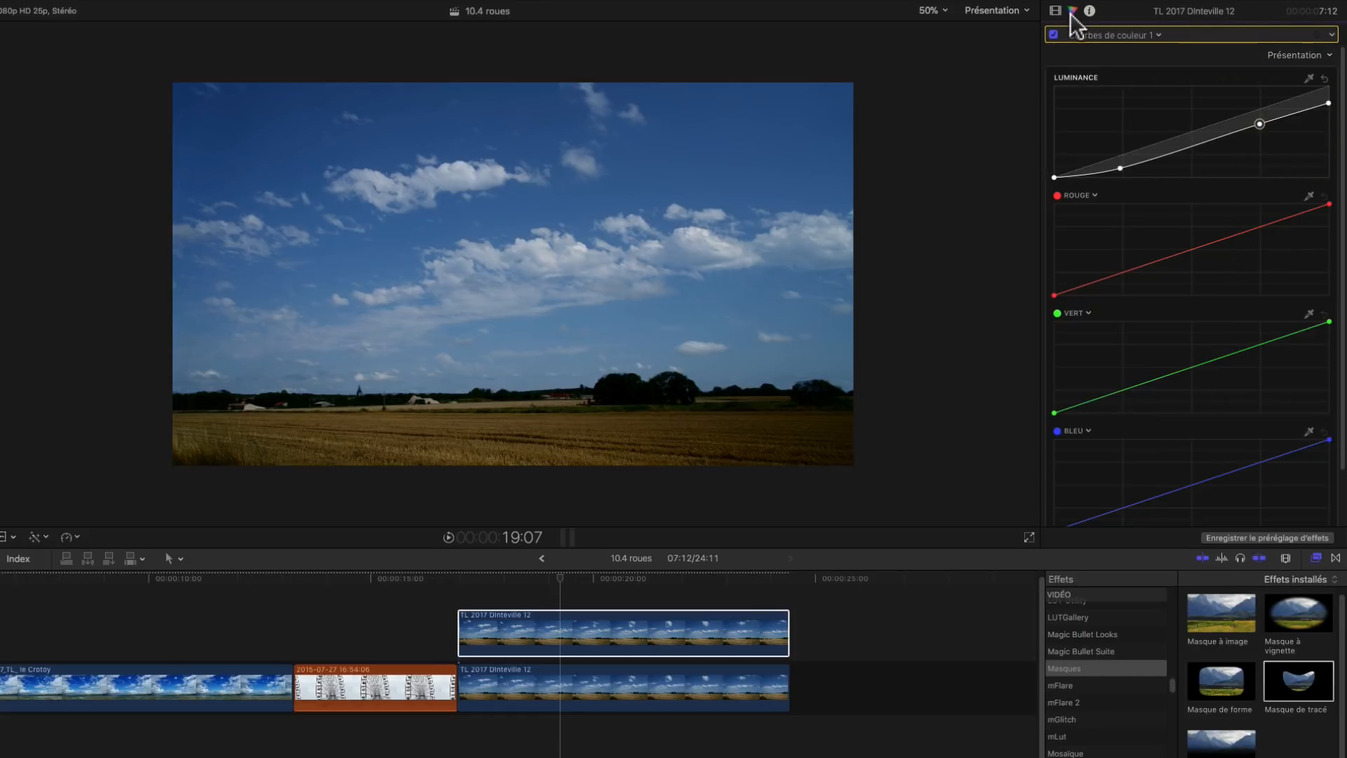
Add a Courbes de teinte/saturation correction to the upper clip and lower the whole TEI contre SAT curve to about a quarter height.
{"action": "left_click", "coordinate": [1086, 35]}
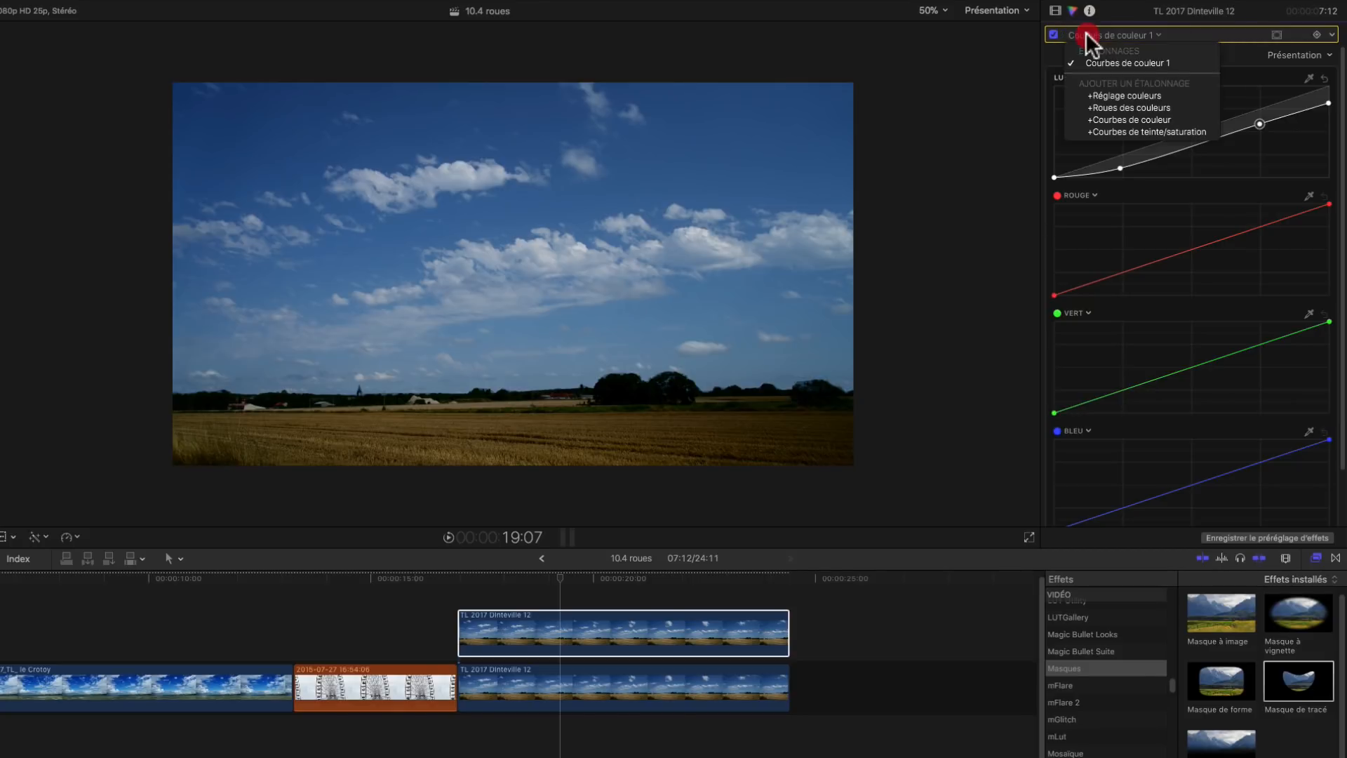
{"action": "left_click", "coordinate": [1119, 131]}
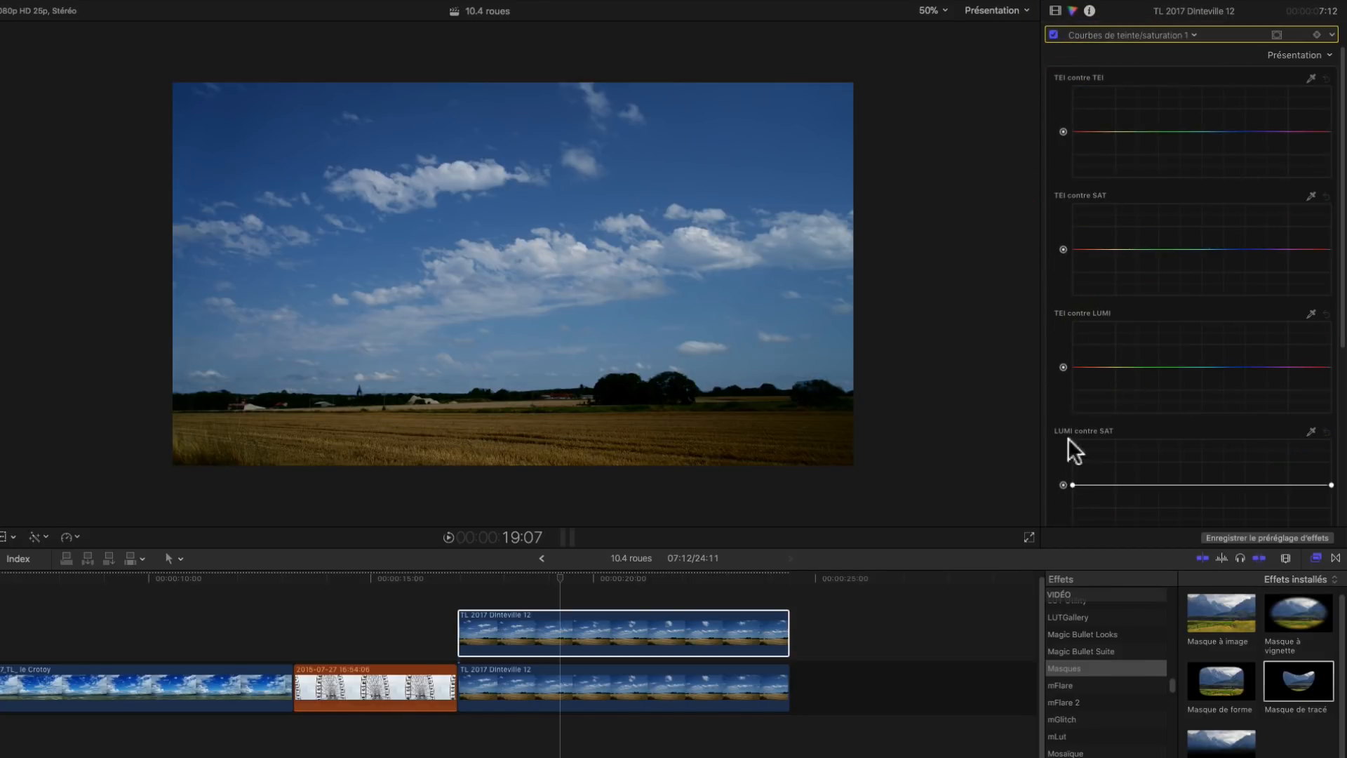
{"action": "scroll", "coordinate": [1051, 370], "scroll_direction": "down", "scroll_amount": 2}
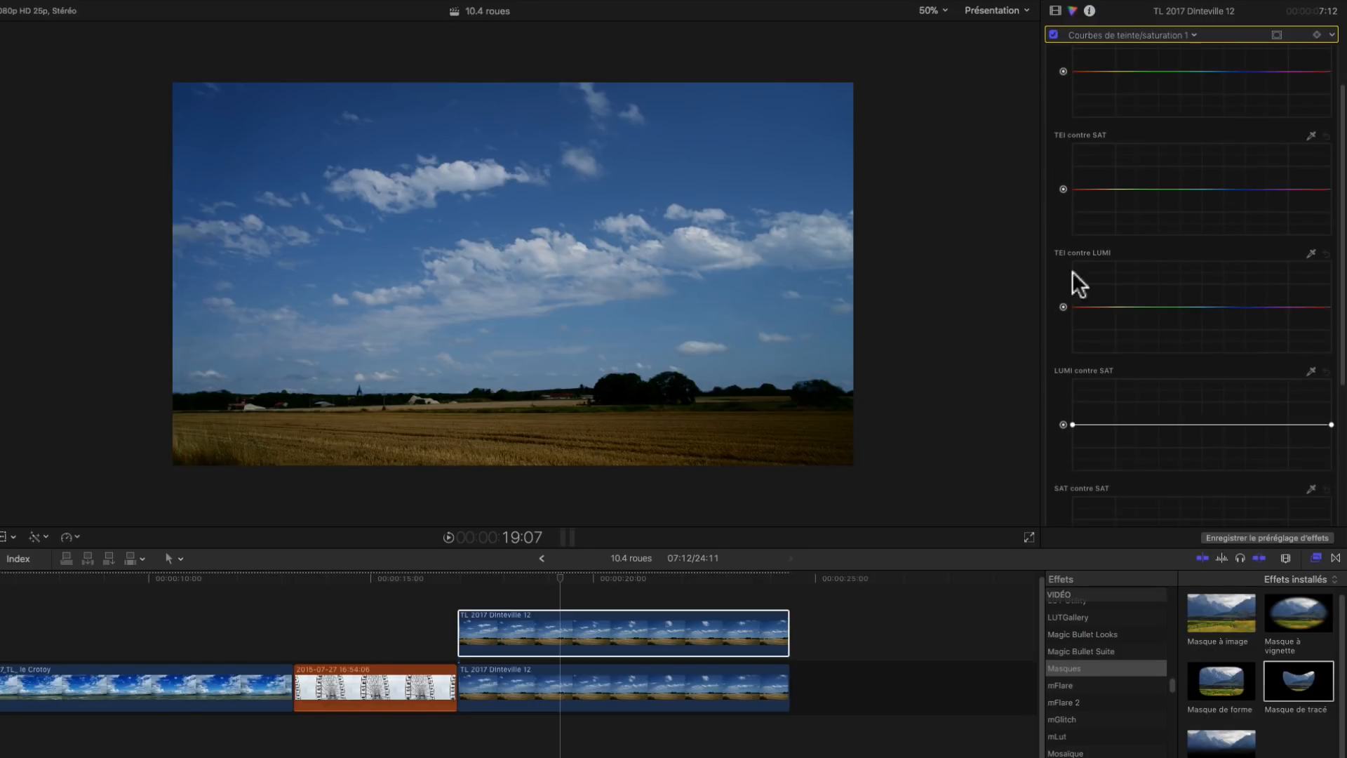
{"action": "mouse_move", "coordinate": [1064, 187]}
{"action": "left_mouse_down"}
{"action": "mouse_move", "coordinate": [1061, 233]}
{"action": "mouse_move", "coordinate": [1063, 207]}
{"action": "left_mouse_up"}
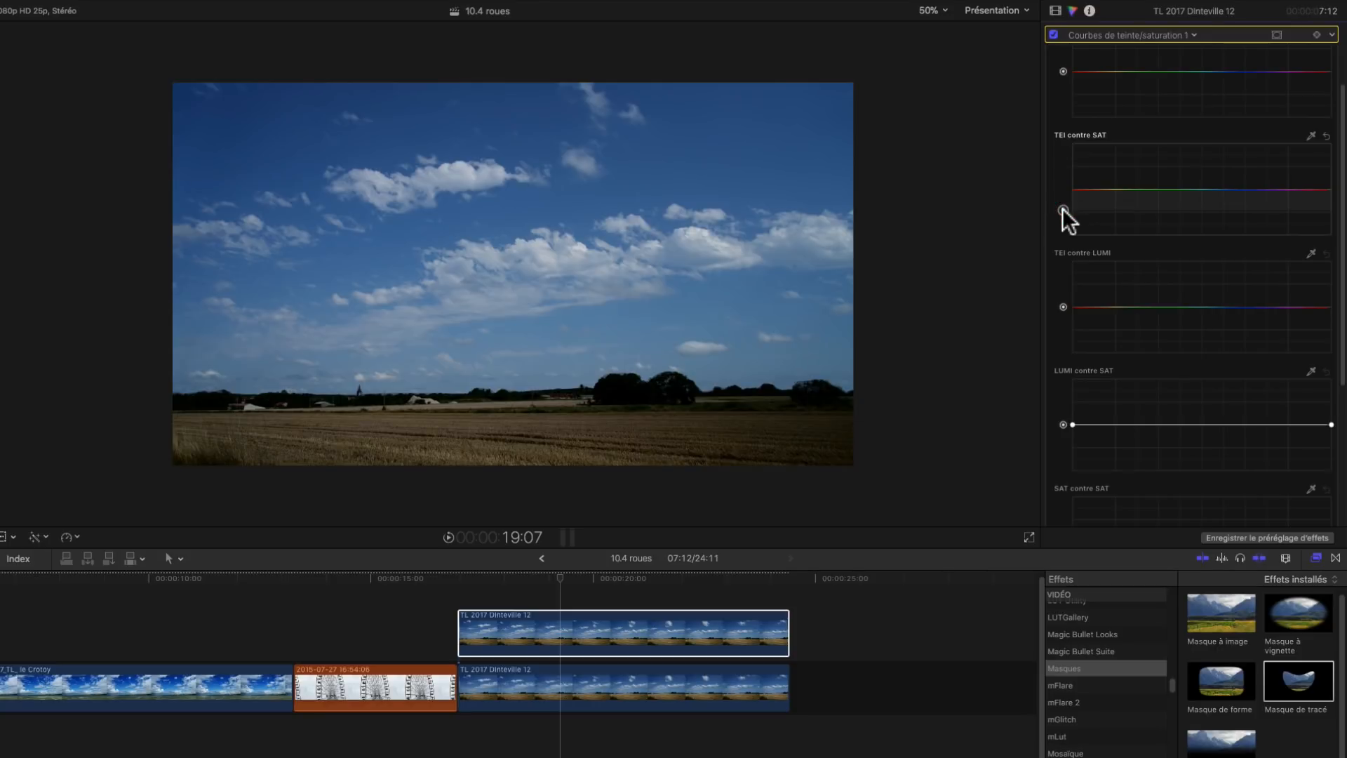
Raise the Master wheel's saturation on the lower TL 2017 Dinteville 12 clip to moderately above neutral.
{"action": "left_click", "coordinate": [566, 691]}
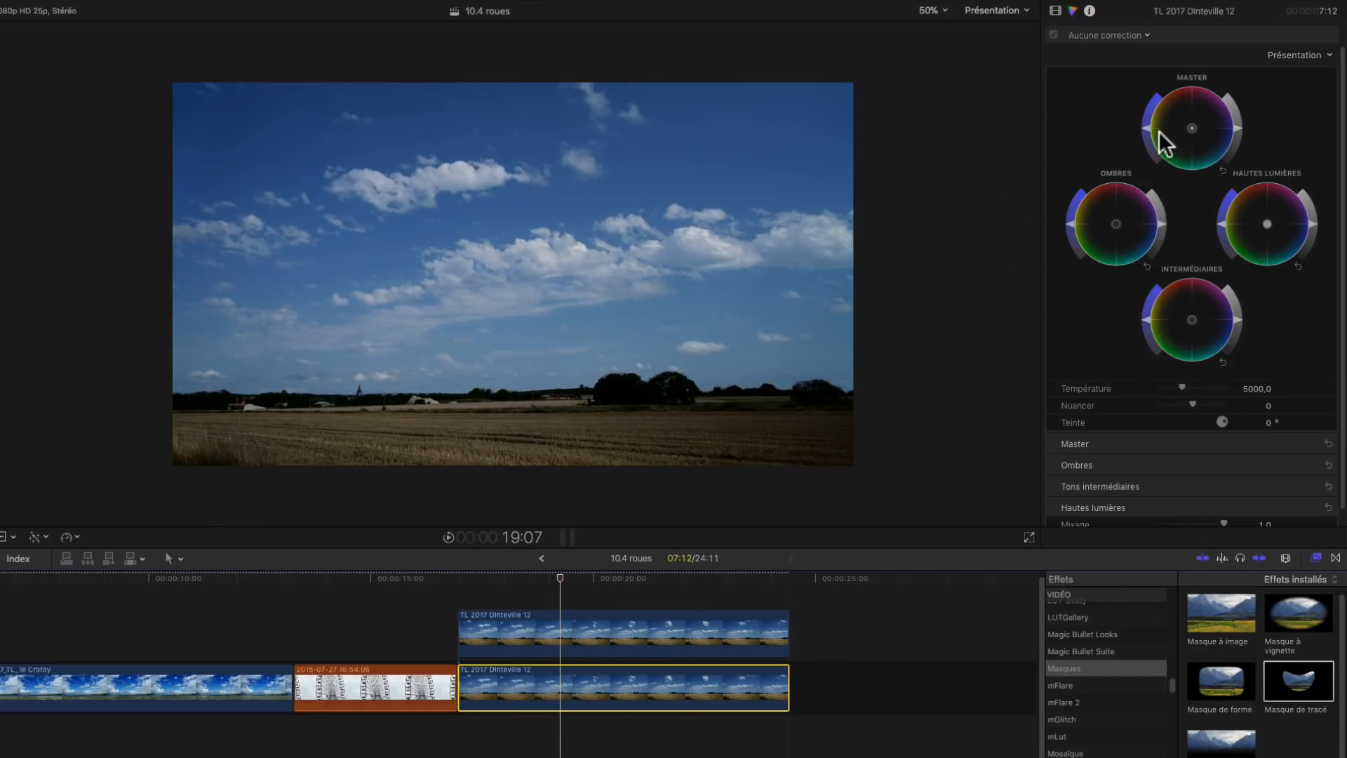
{"action": "left_click_drag", "start_coordinate": [1145, 127], "coordinate": [1151, 98]}
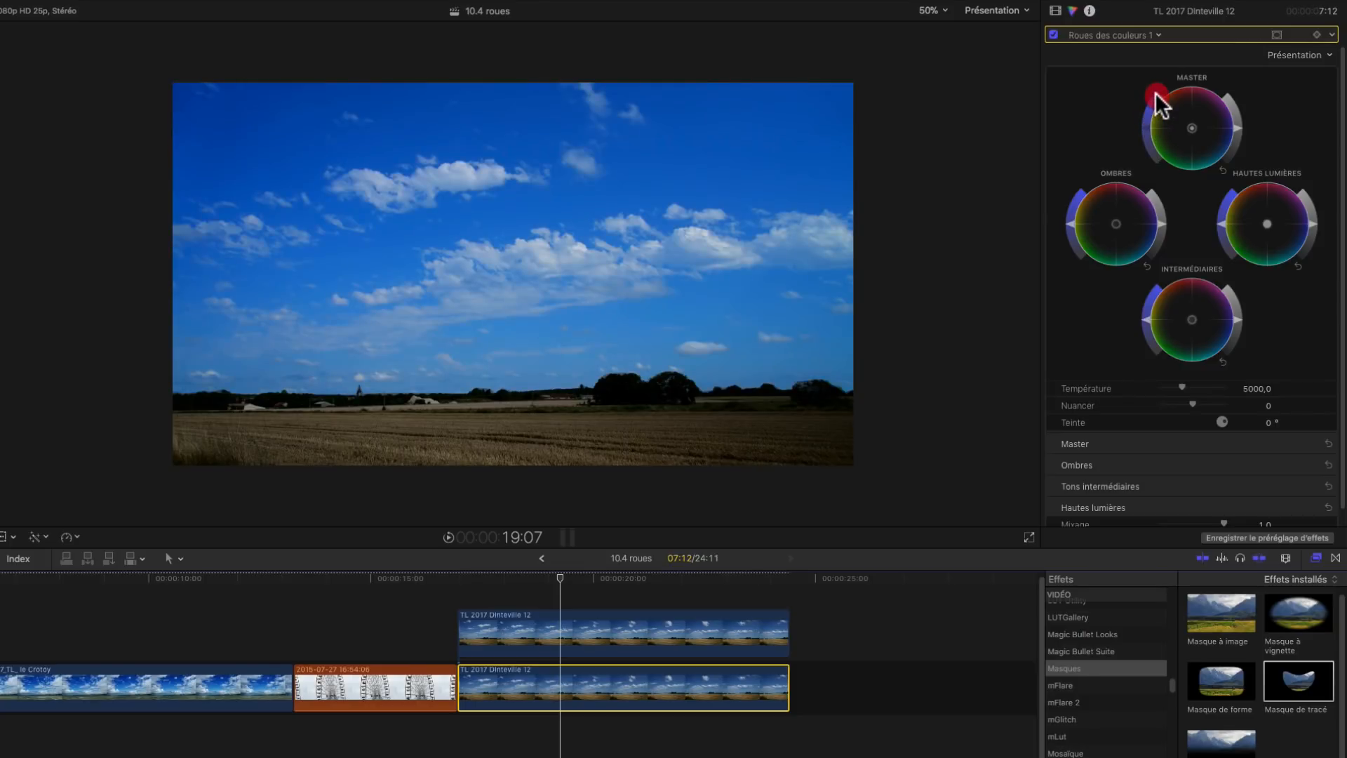
{"action": "mouse_move", "coordinate": [1155, 101]}
{"action": "left_mouse_down"}
{"action": "mouse_move", "coordinate": [1146, 180]}
{"action": "mouse_move", "coordinate": [1148, 116]}
{"action": "left_mouse_up"}
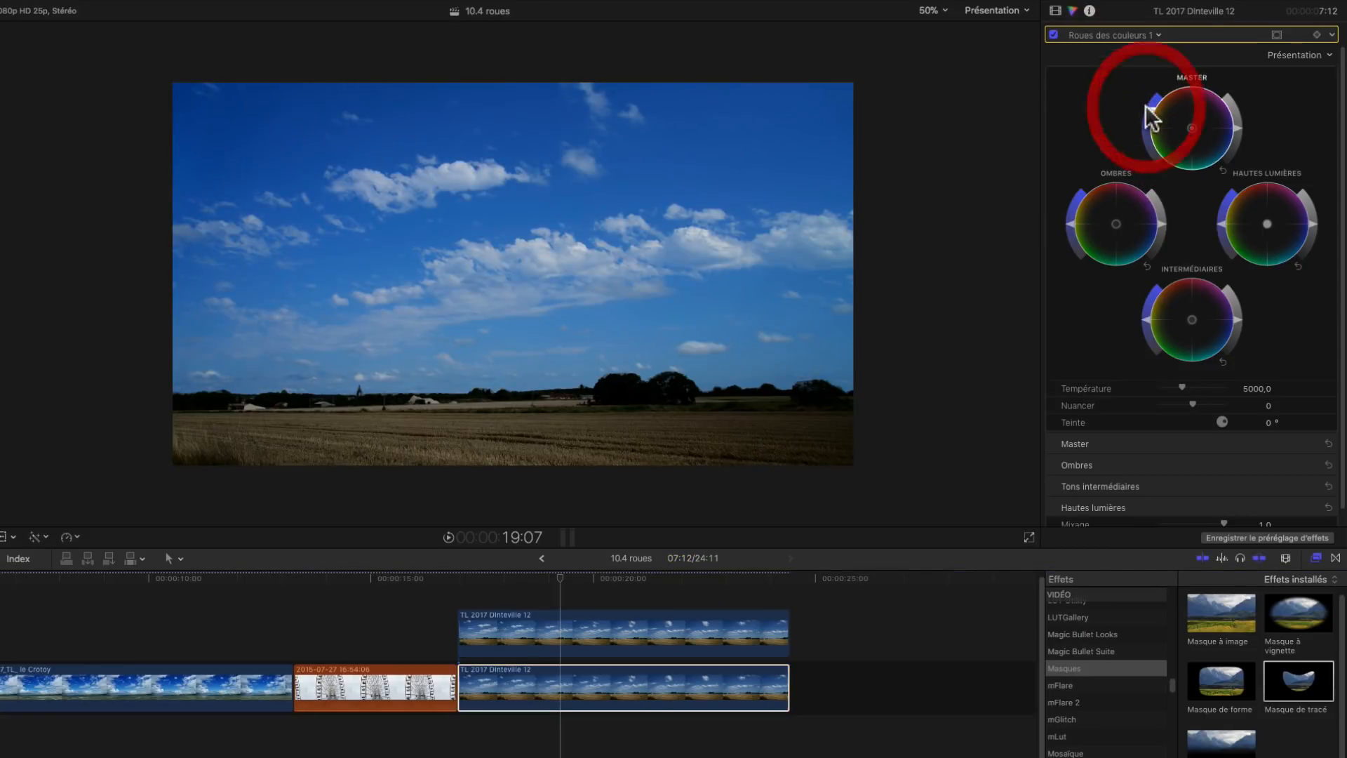
Add a Courbes de couleur correction to the lower clip and shape its luminance curve into a gentle S, raising highlights and lowering shadows.
{"action": "left_click", "coordinate": [1150, 34]}
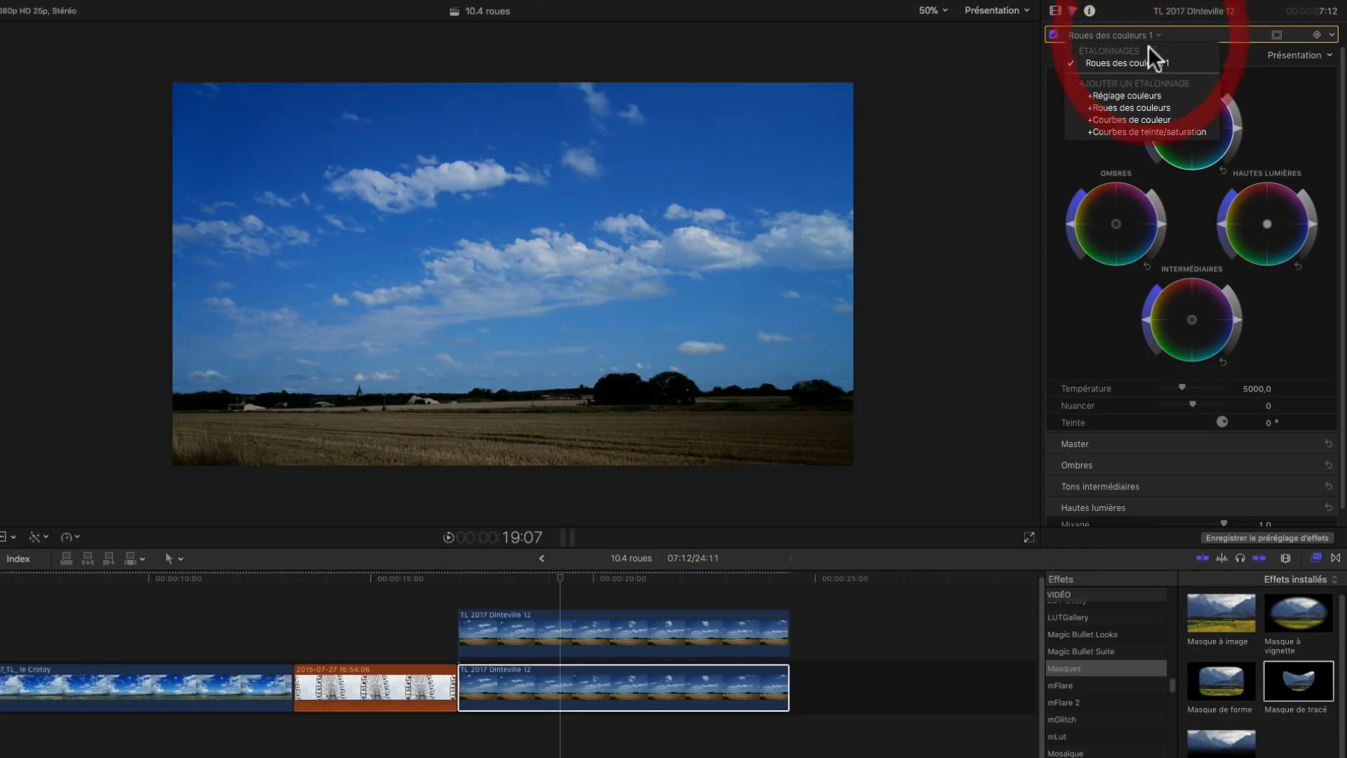
{"action": "left_click", "coordinate": [1135, 120]}
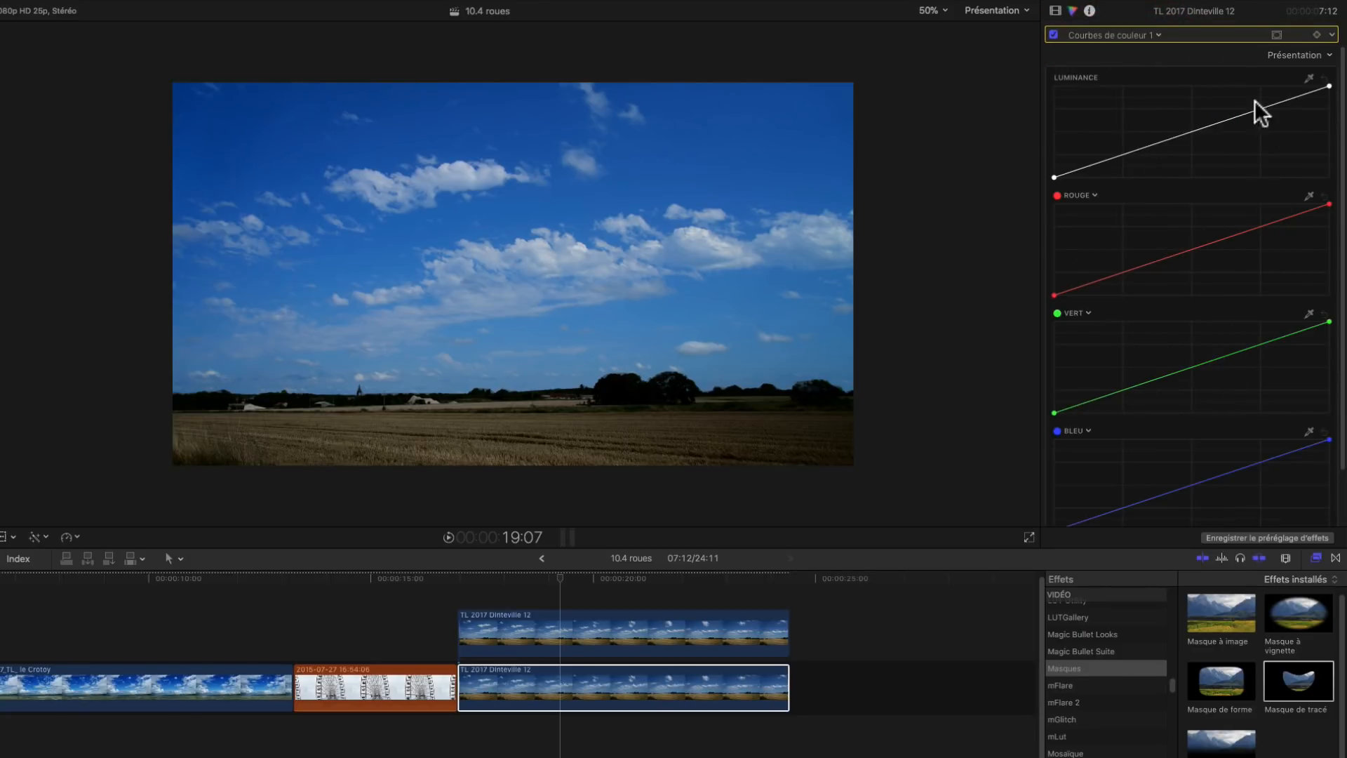
{"action": "left_click_drag", "start_coordinate": [1253, 108], "coordinate": [1249, 100]}
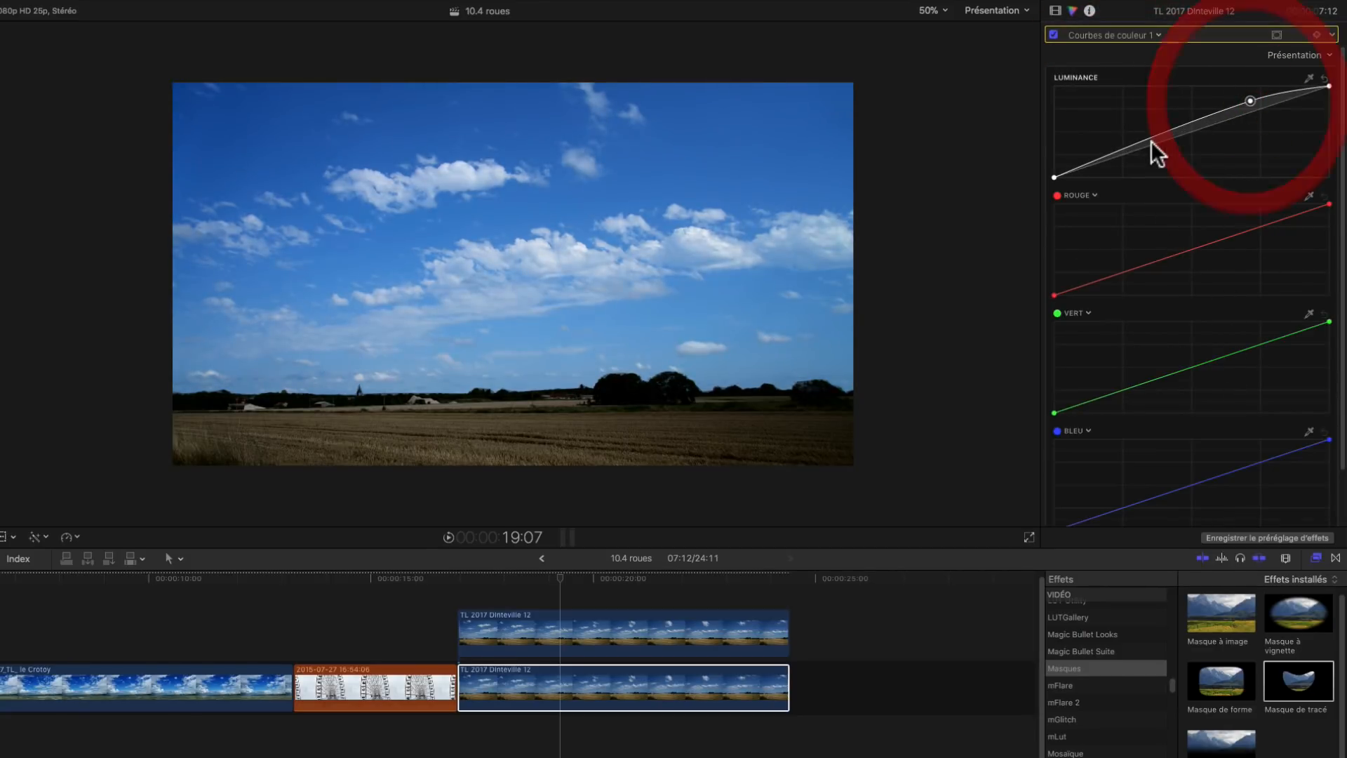
{"action": "left_click_drag", "start_coordinate": [1152, 144], "coordinate": [1157, 149]}
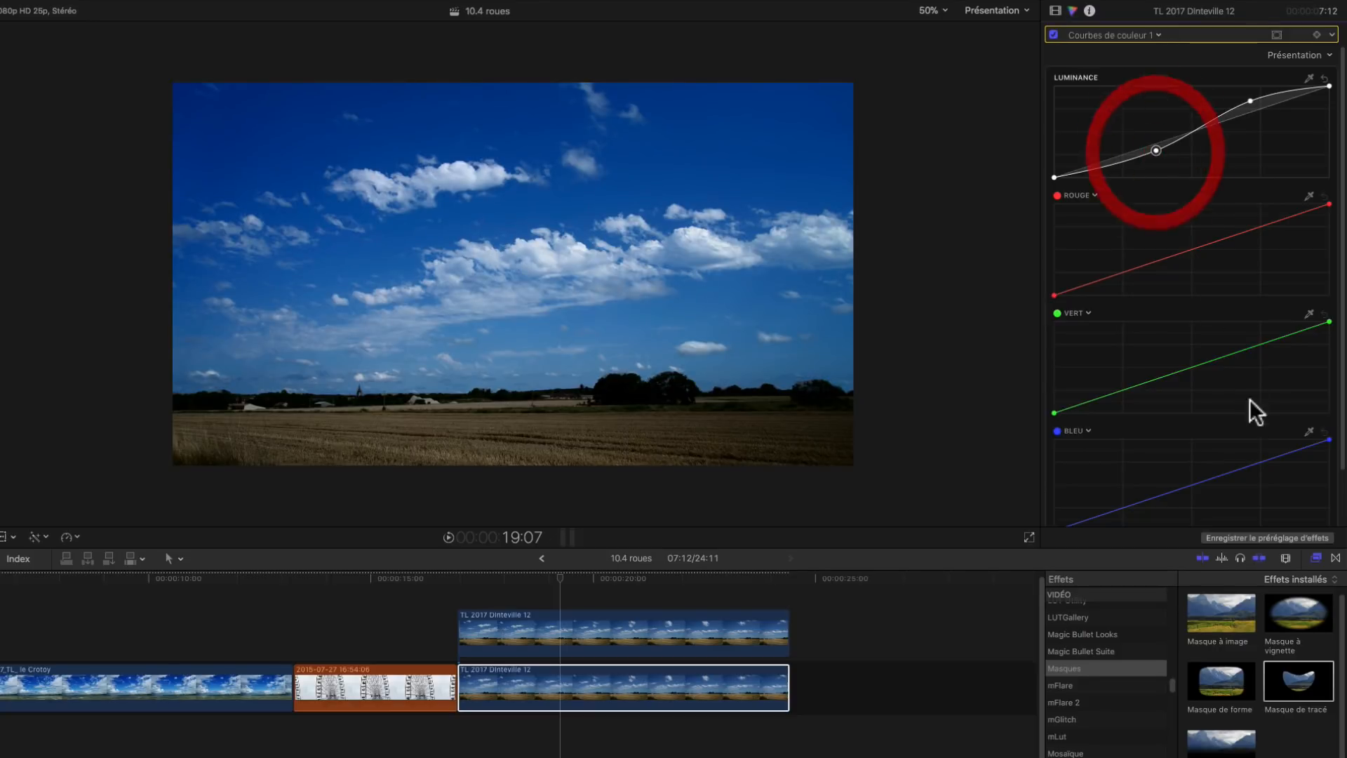
Raise the lower clip's blue curve above the diagonal with points just past the middle and near the highlight end, keeping that clip selected.
{"action": "left_click_drag", "start_coordinate": [1324, 444], "coordinate": [1293, 446]}
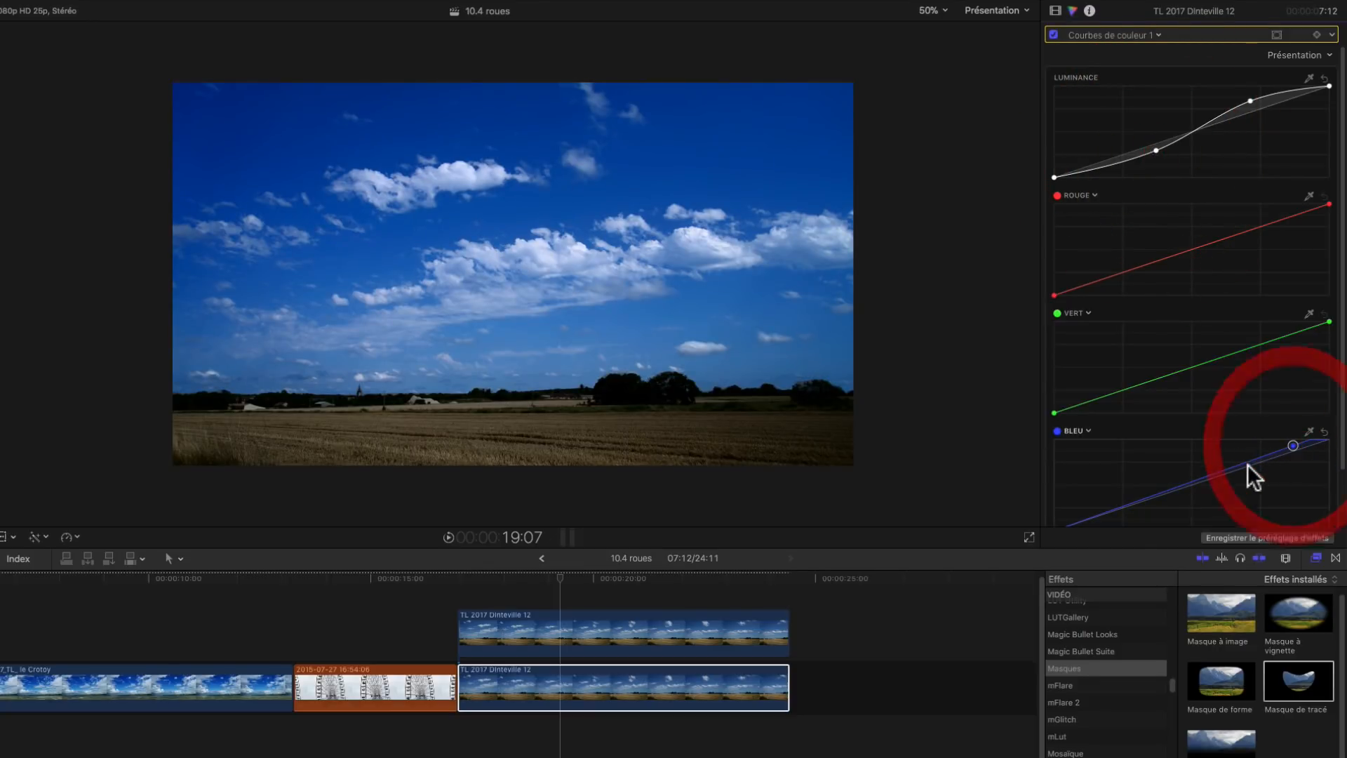
{"action": "left_click_drag", "start_coordinate": [1214, 472], "coordinate": [1208, 462]}
{"action": "left_click", "coordinate": [496, 661]}
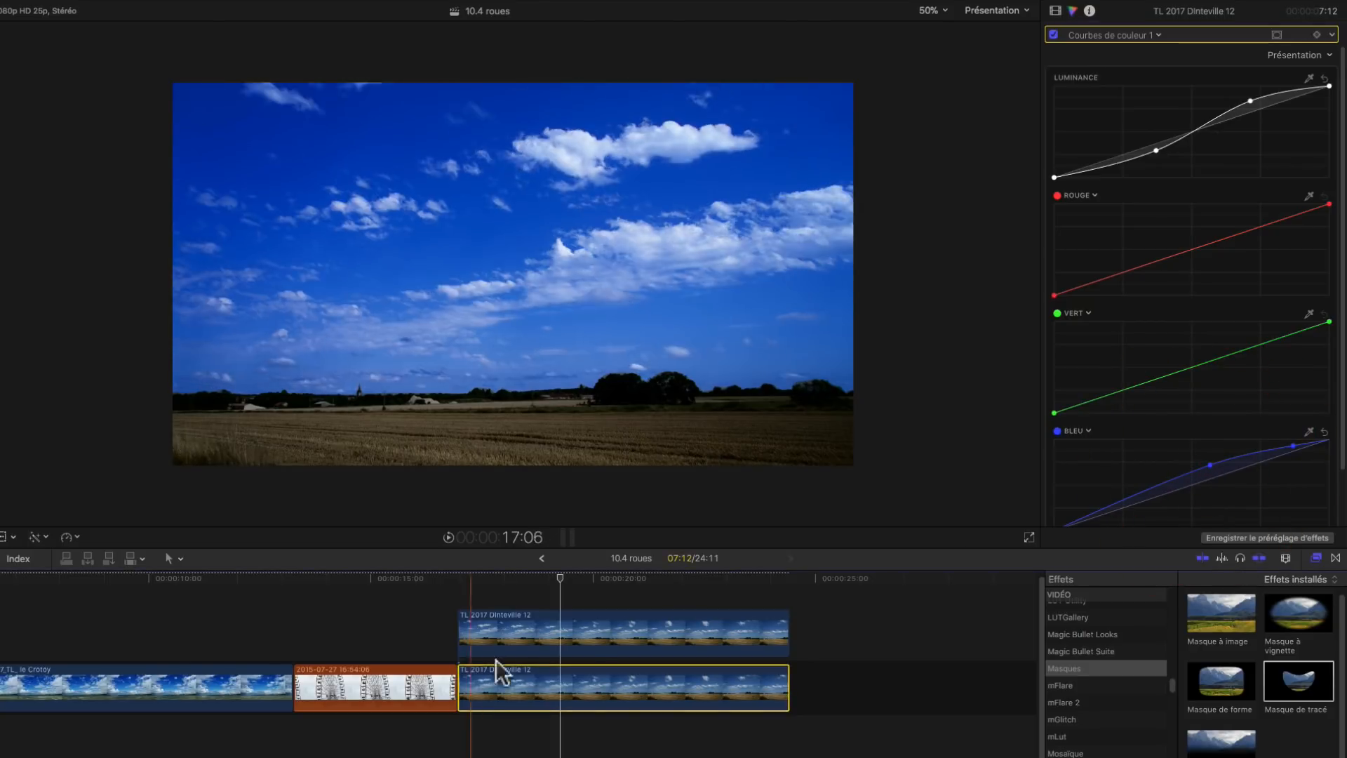
{"action": "left_click", "coordinate": [578, 633]}
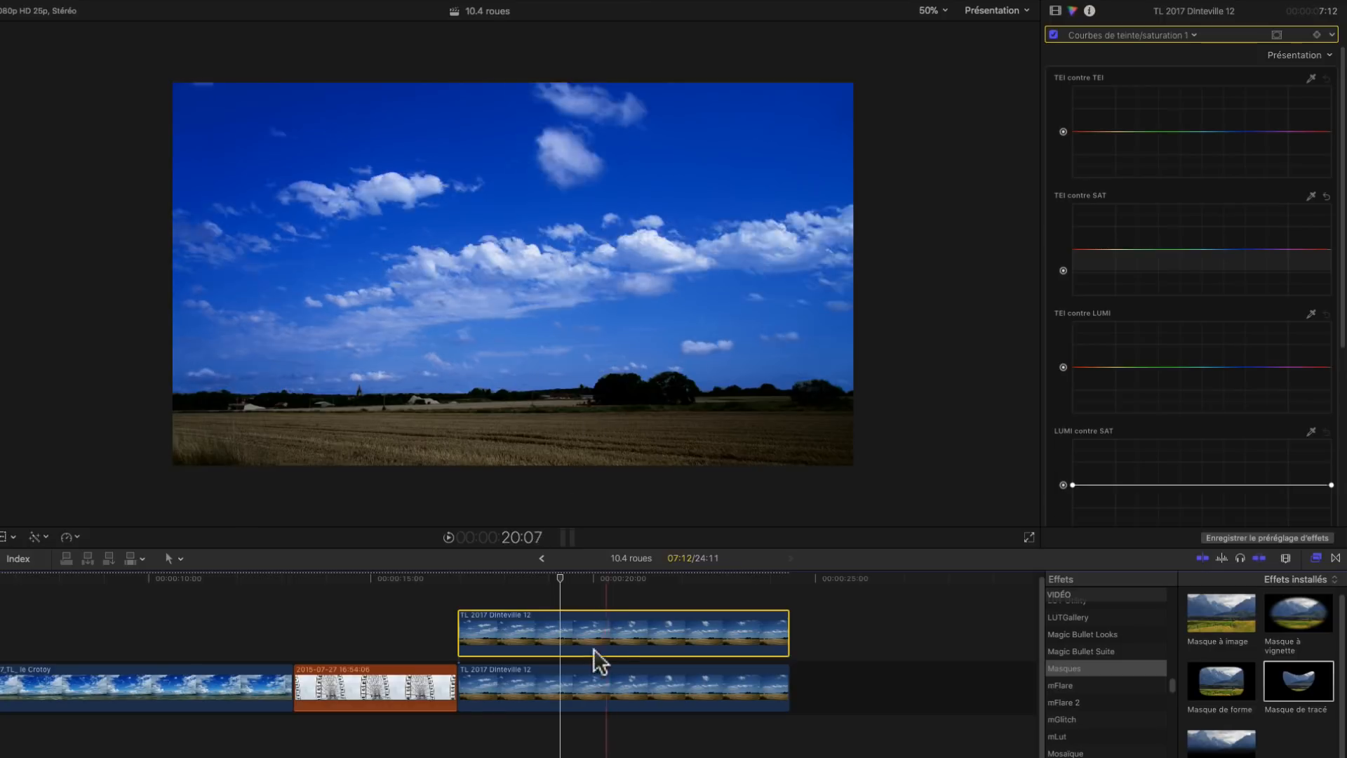
{"action": "left_click", "coordinate": [588, 685]}
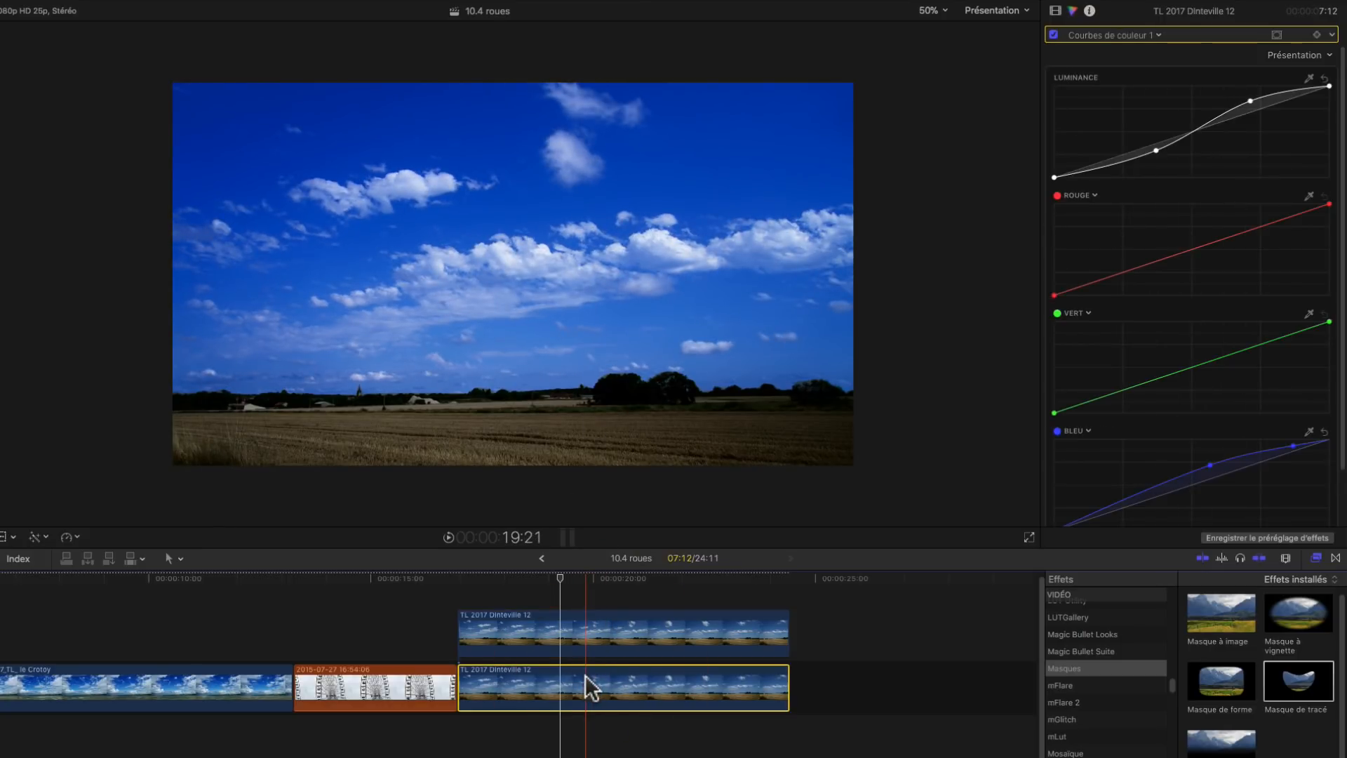